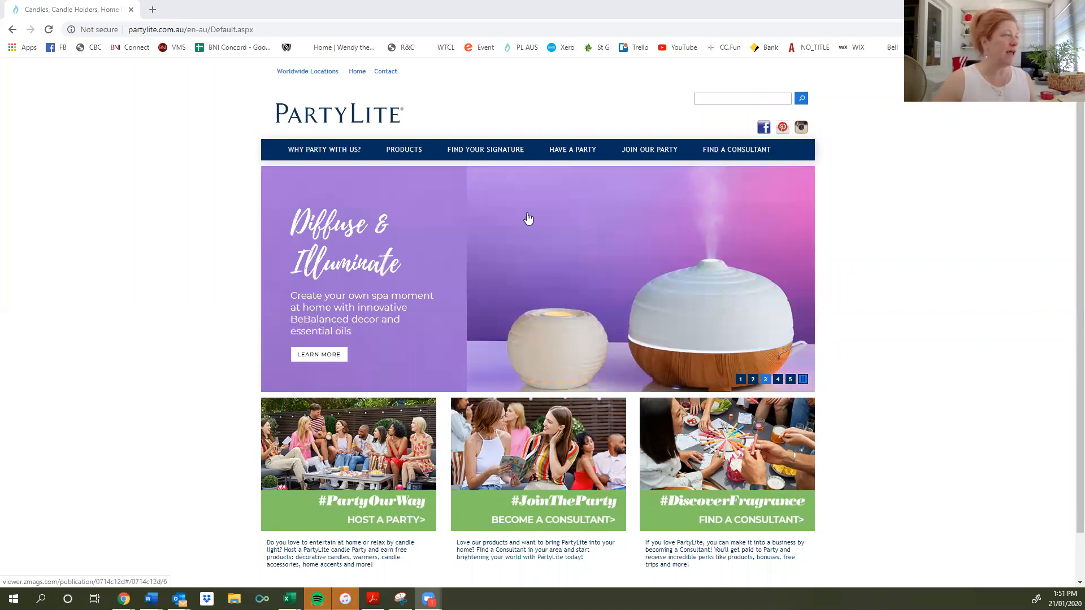
Sign in through Consultant Login using the saved consultant credentials.
scroll(529, 220, "down", 1)
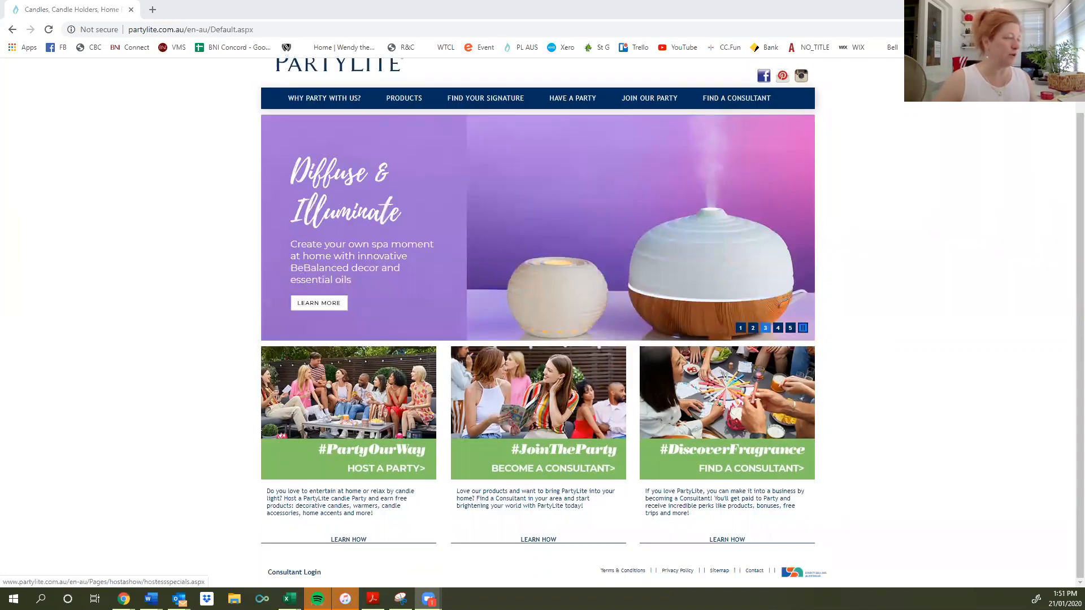
left_click(295, 573)
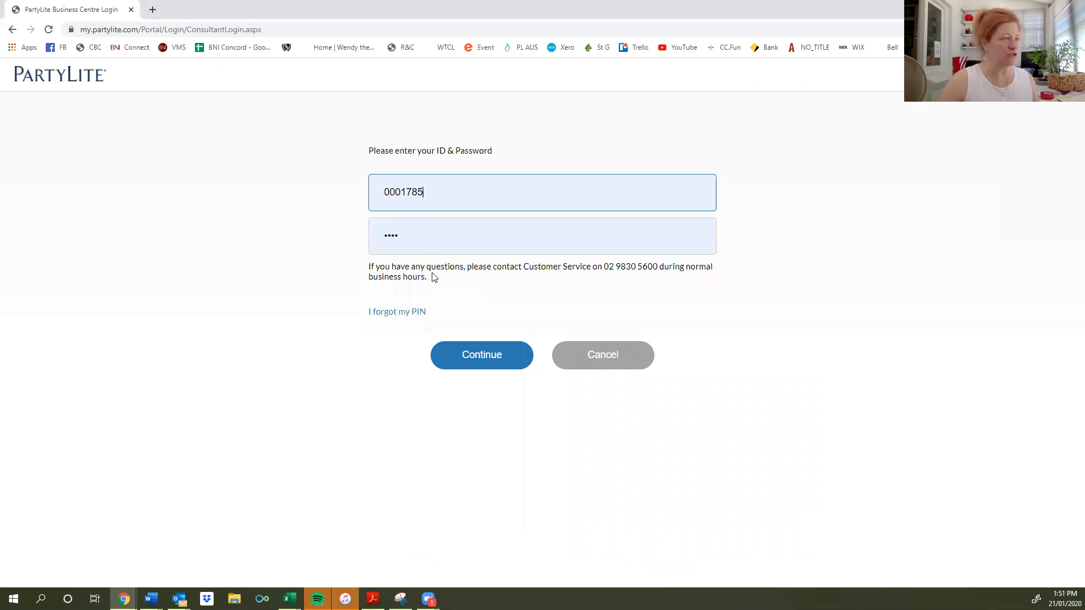
left_click(490, 364)
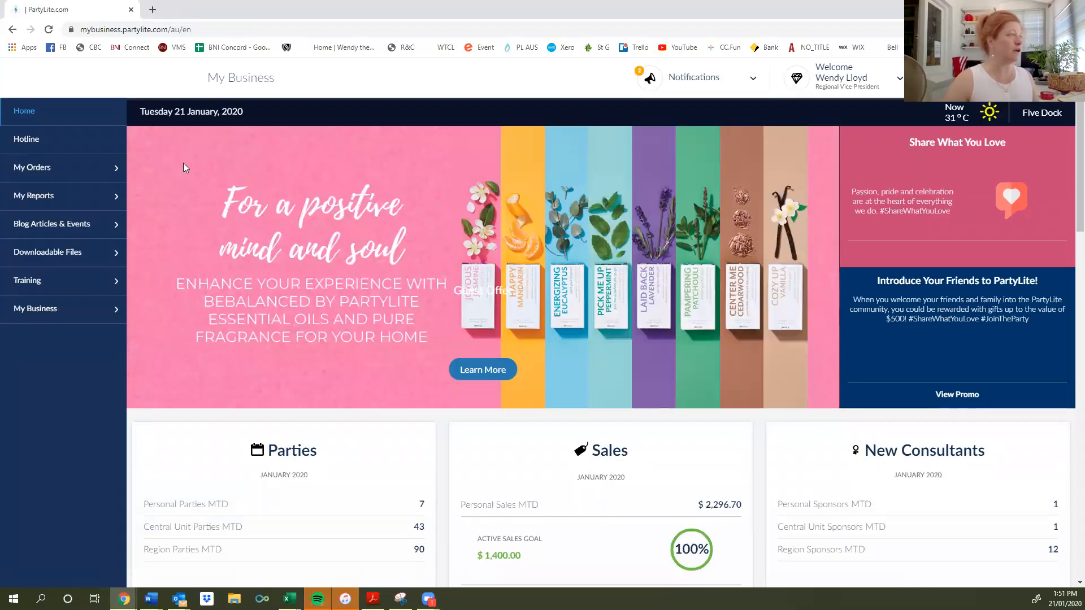
Go to My Business > Sponsoring a New Consultant > Sponsor - Start a New Consultant and open a new agreement form.
left_click(26, 308)
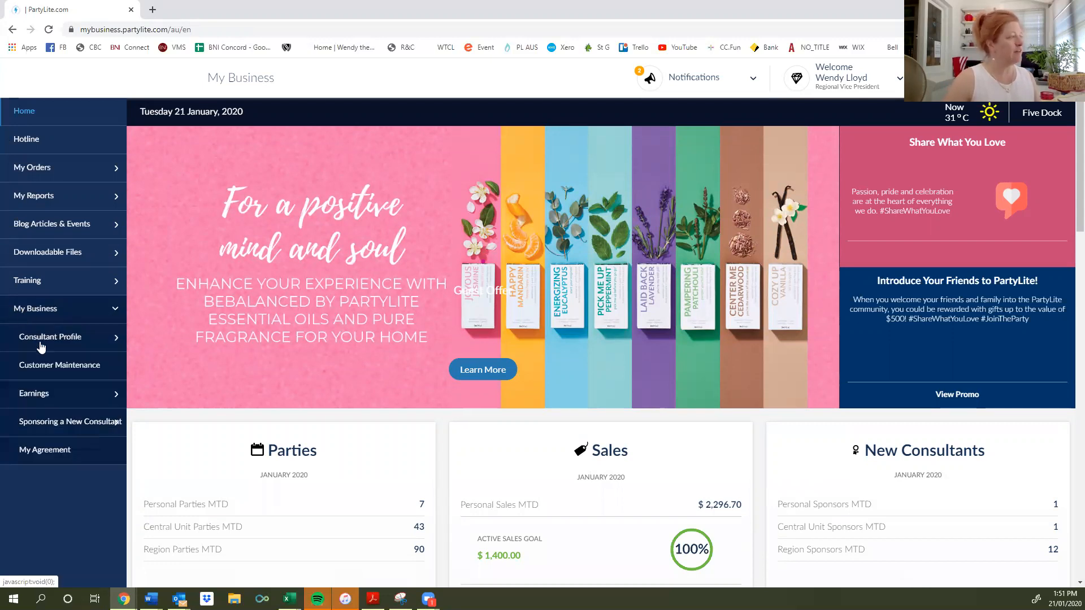
left_click(46, 424)
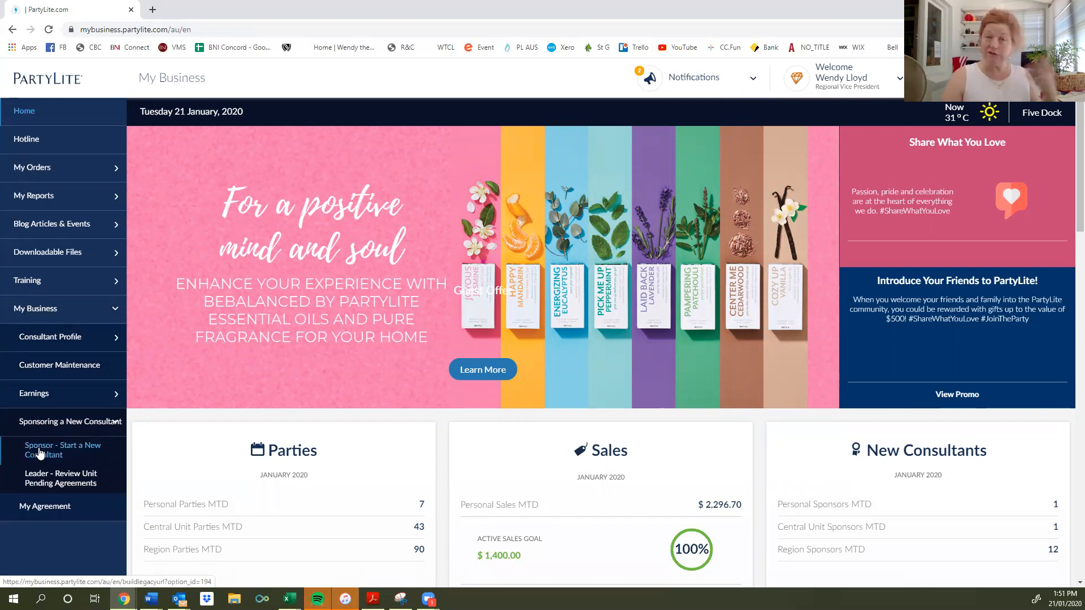
left_click(40, 453)
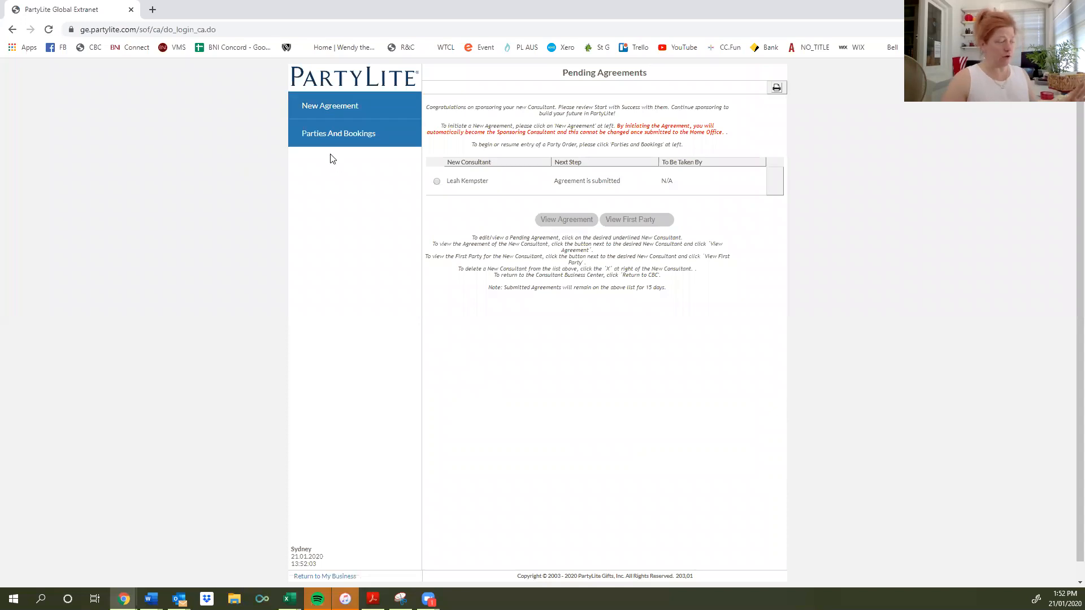
left_click(332, 108)
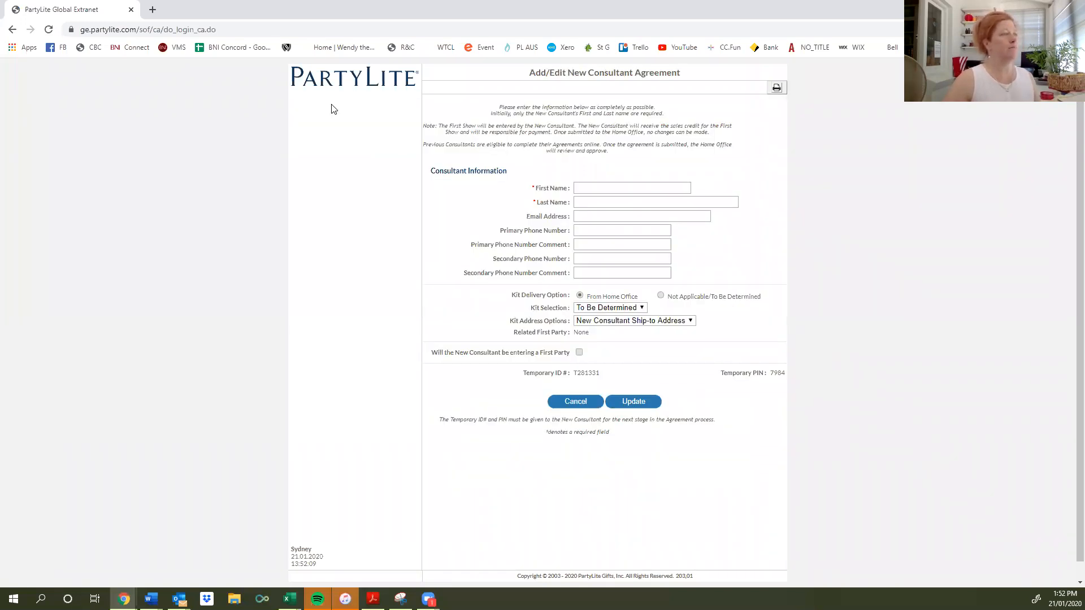
Fill in the new consultant's first and last name on the agreement form.
left_click(621, 189)
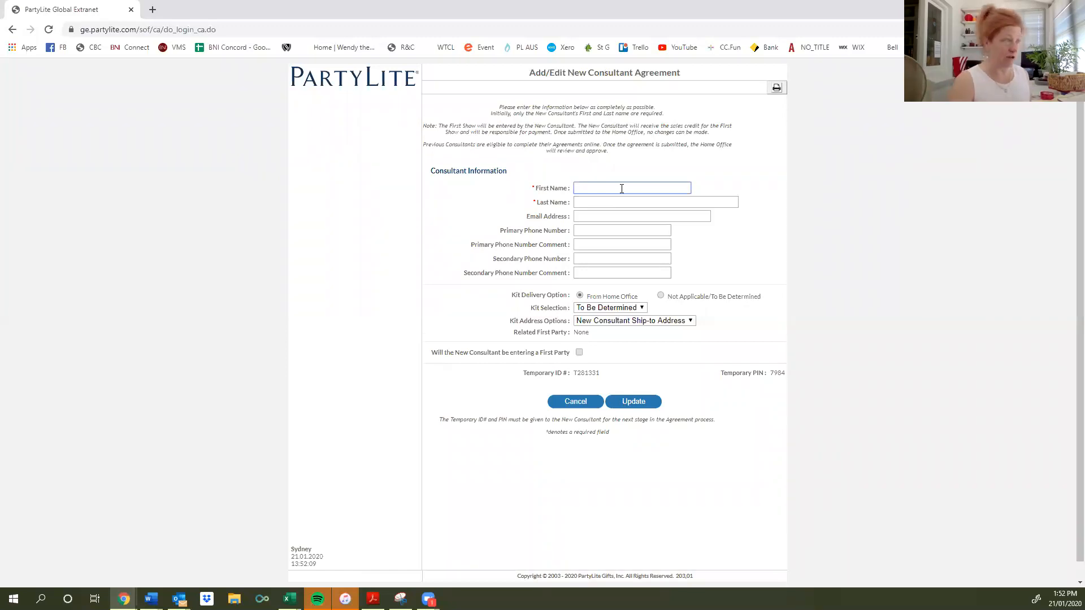
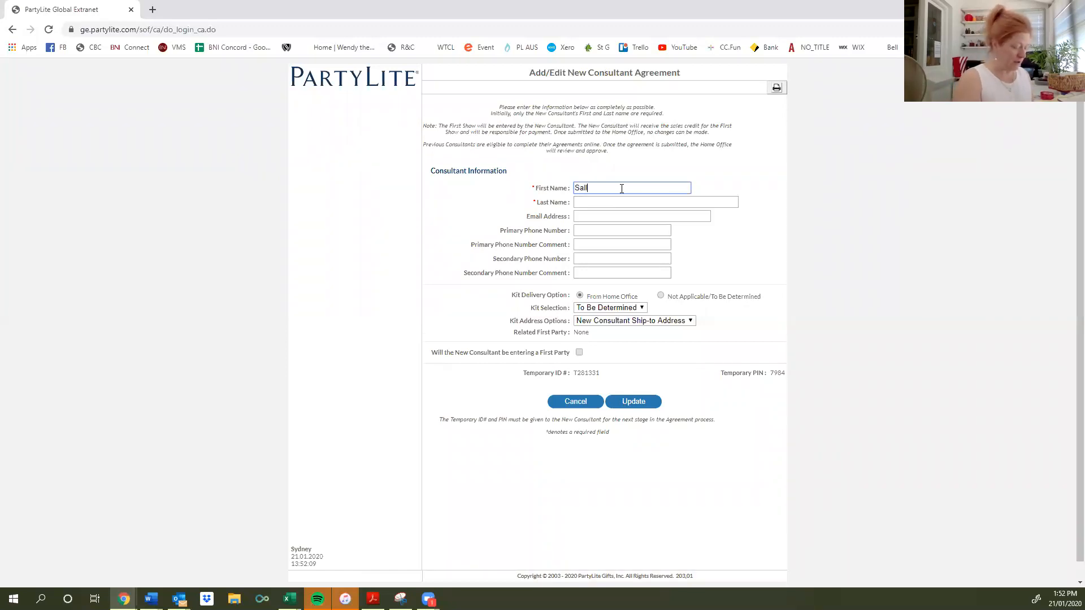
key("Tab")
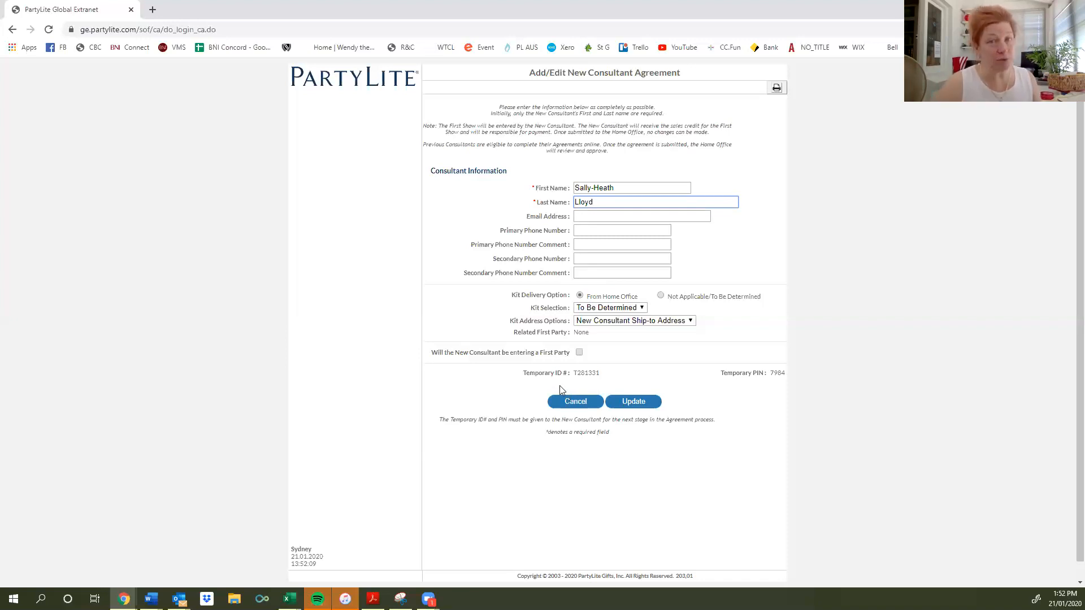
left_click(615, 307)
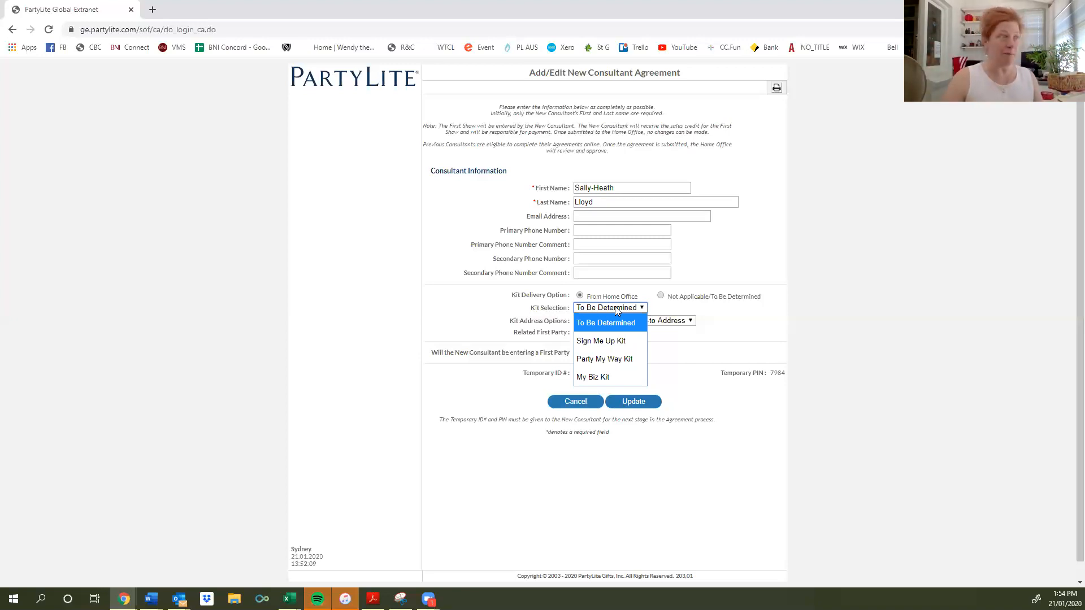
Select the Sign Me Up Kit and keep New Consultant Ship-to Address as the kit address.
left_click(624, 340)
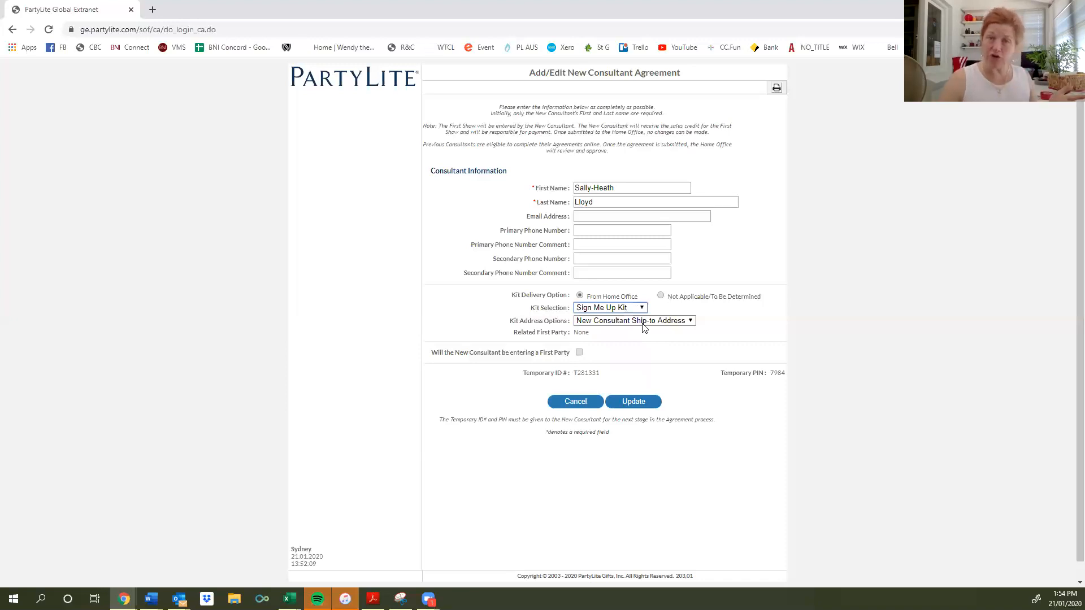
left_click(643, 326)
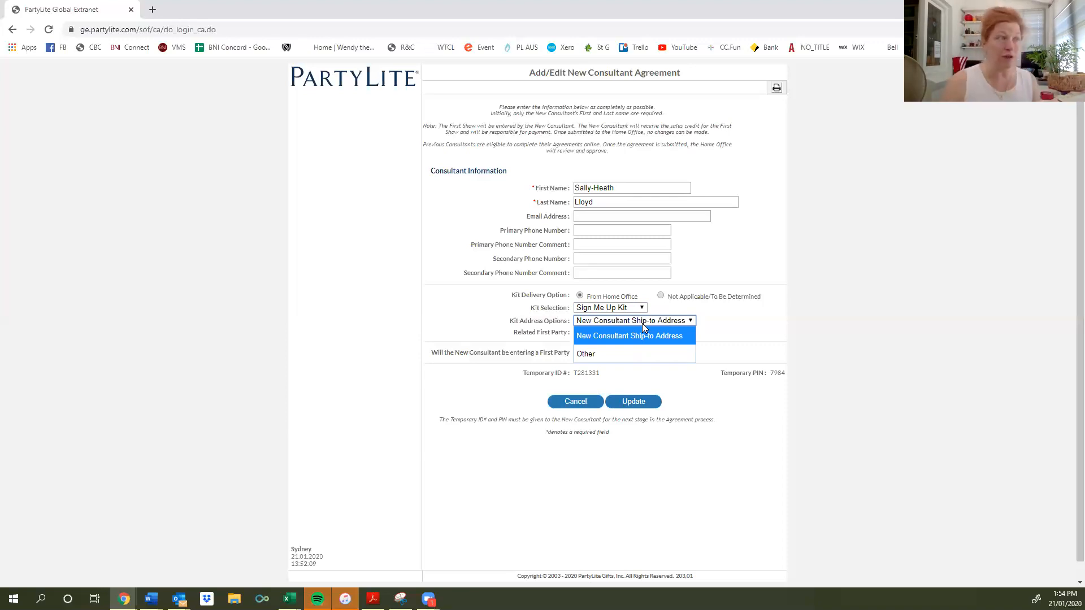
left_click(642, 326)
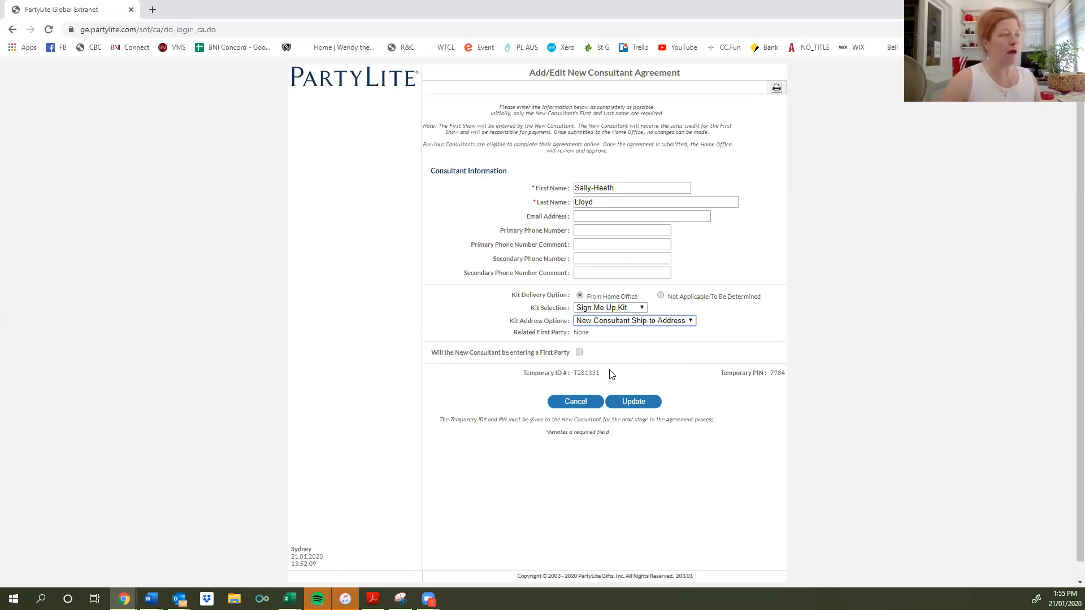
Update the agreement into Pending Agreements and return to the My Business home page.
left_click(636, 402)
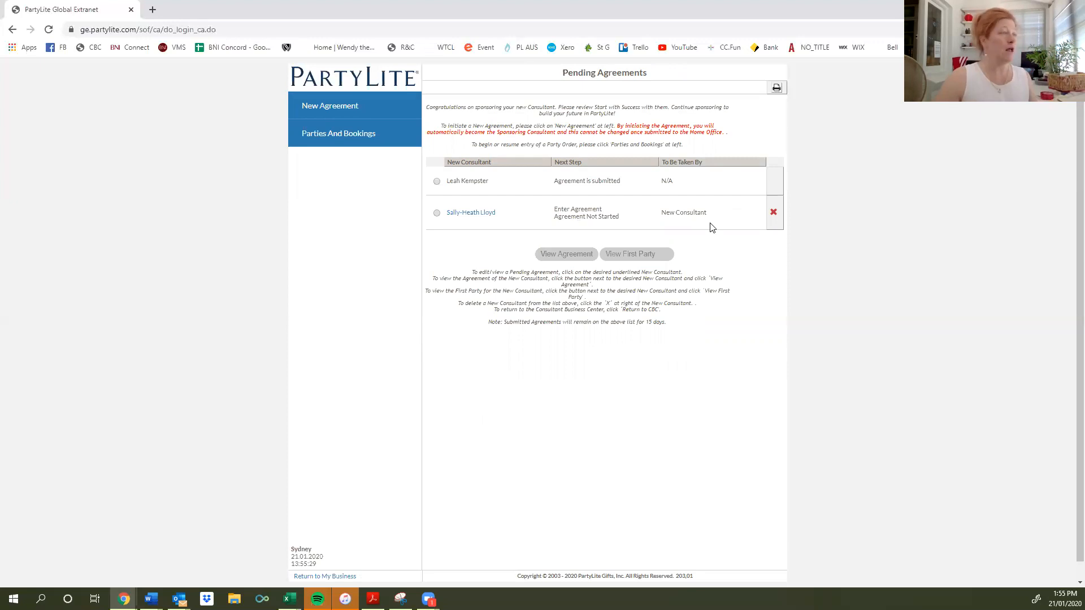
left_click(331, 577)
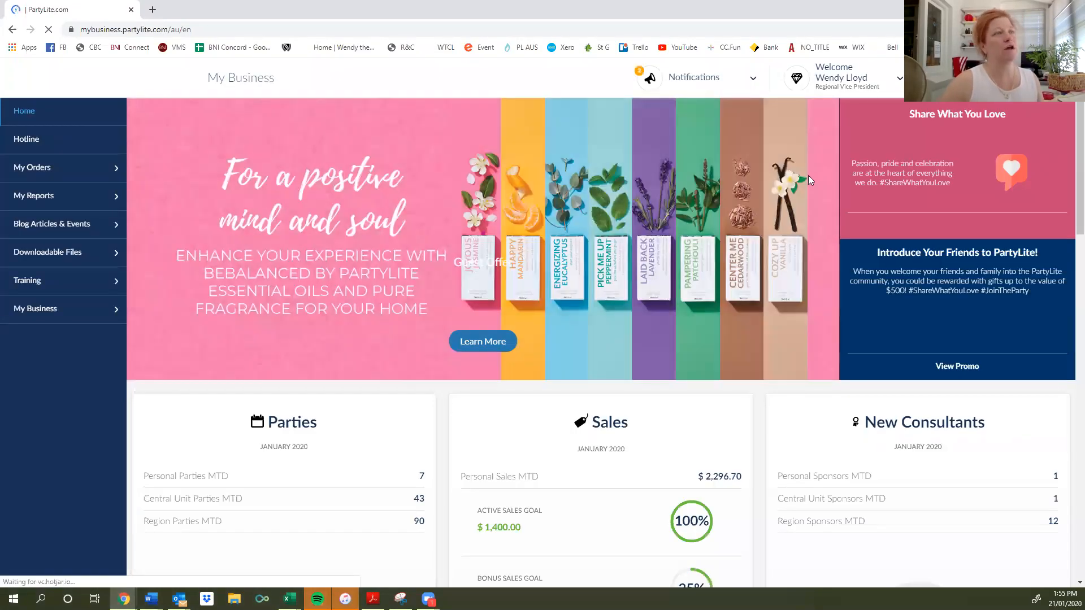
left_click(858, 76)
Log out of the consultant account from the Welcome user menu.
left_click(832, 147)
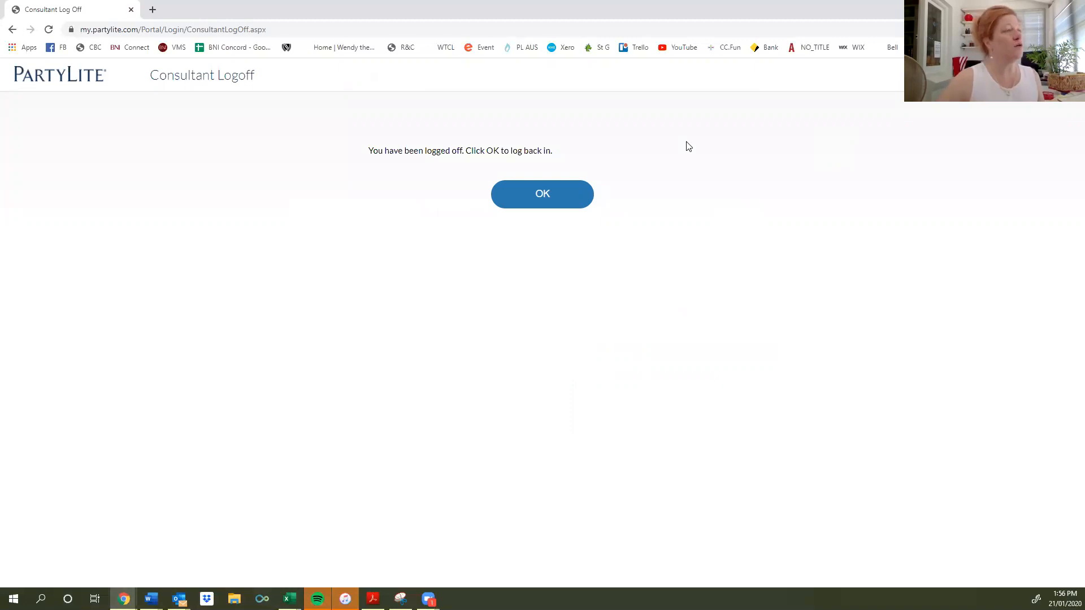
Log back in on the Australian English portal with the new consultant's temporary ID and PIN.
left_click(543, 203)
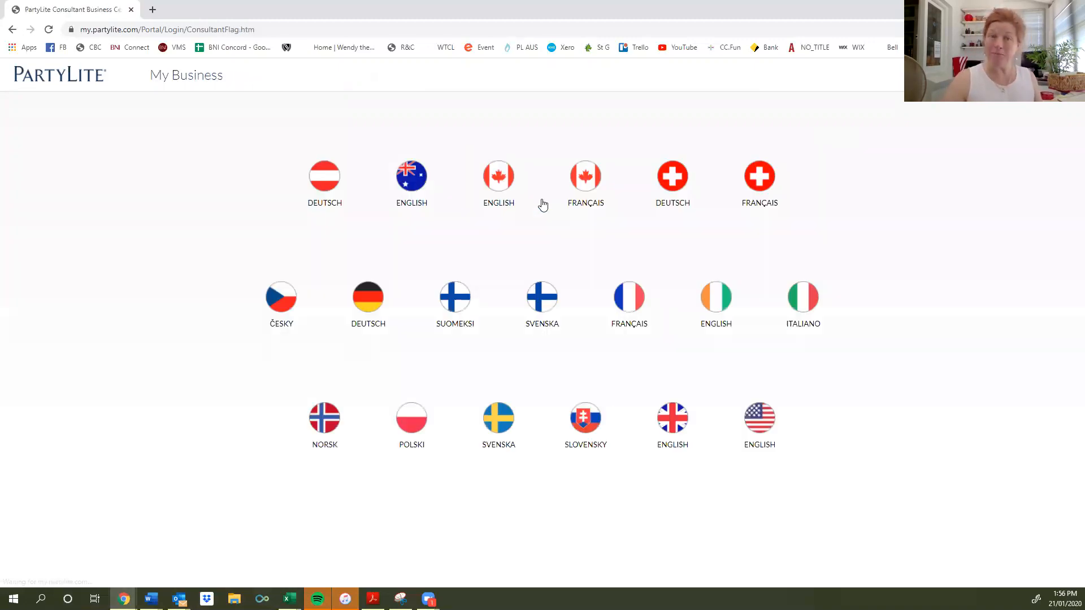
left_click(411, 208)
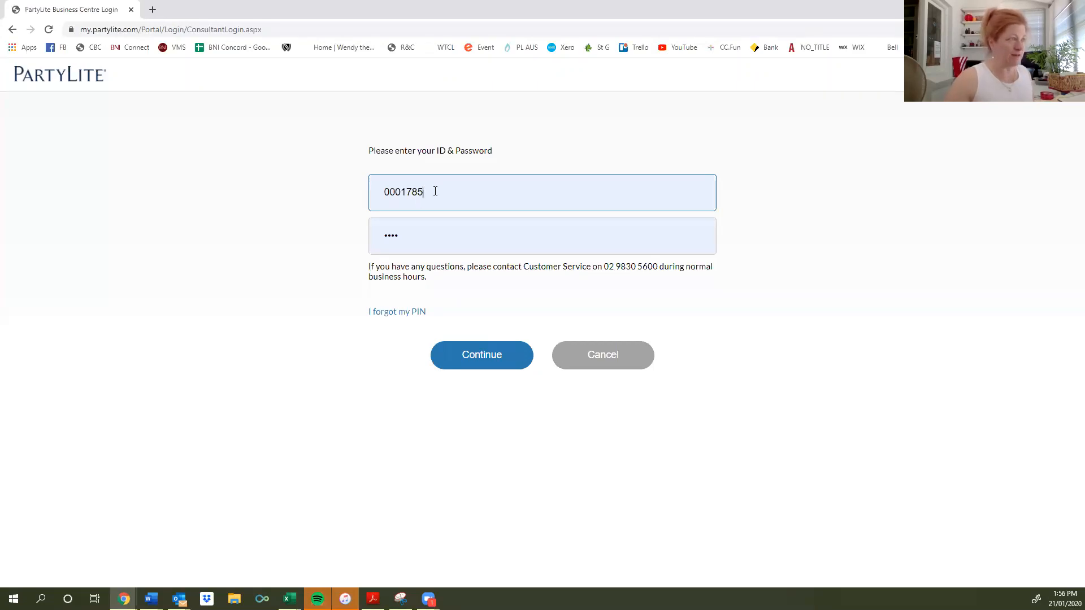
left_click(435, 191)
key("ctrl+a")
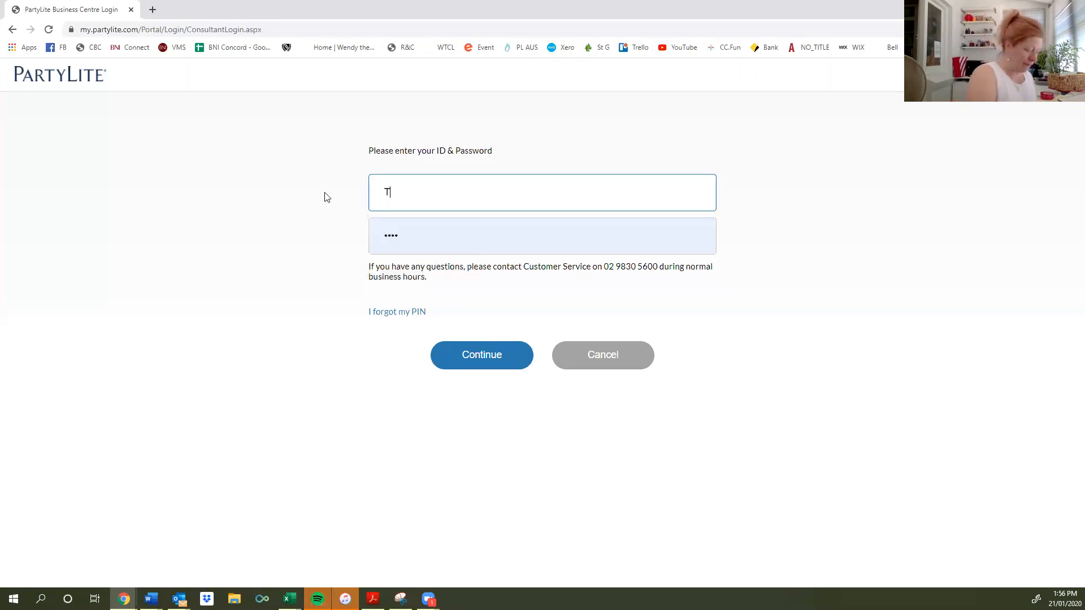
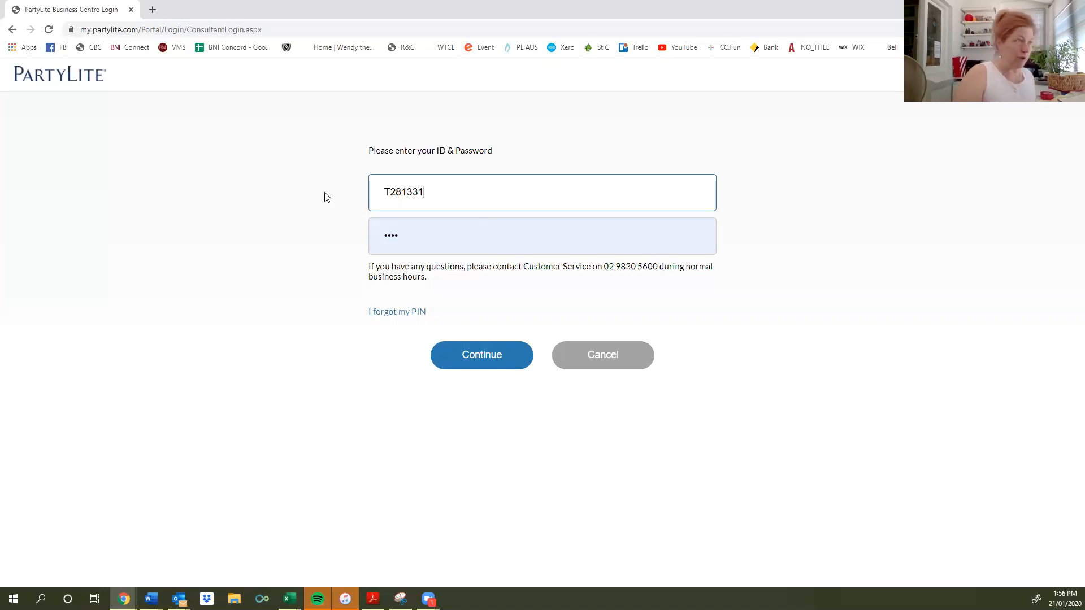
key("Tab")
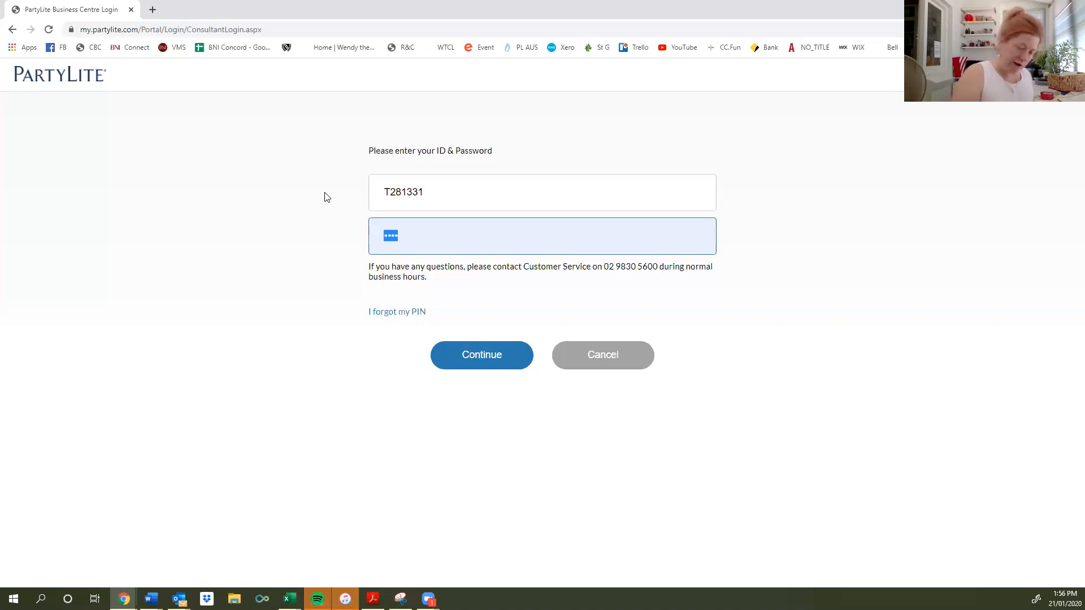
type("****")
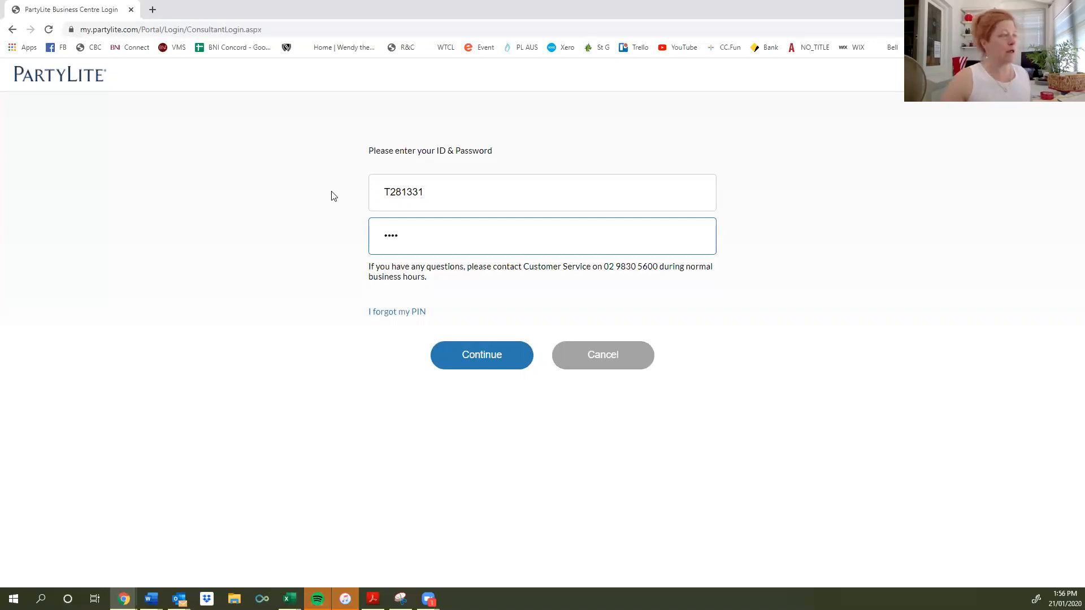
left_click(469, 355)
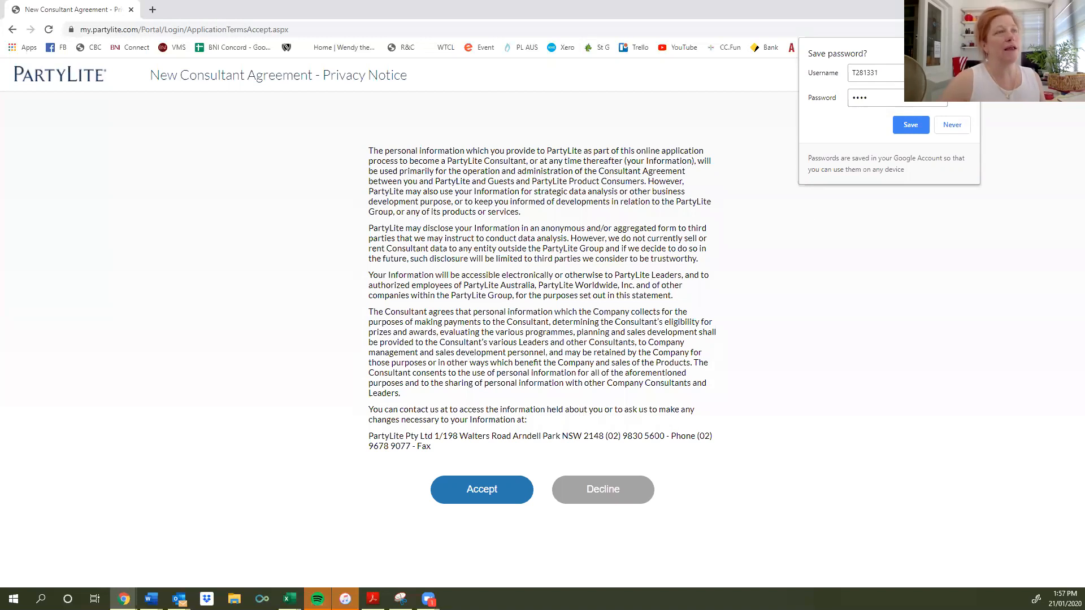
Decline Chrome's offer to save the login and accept the Privacy Notice.
left_click(952, 124)
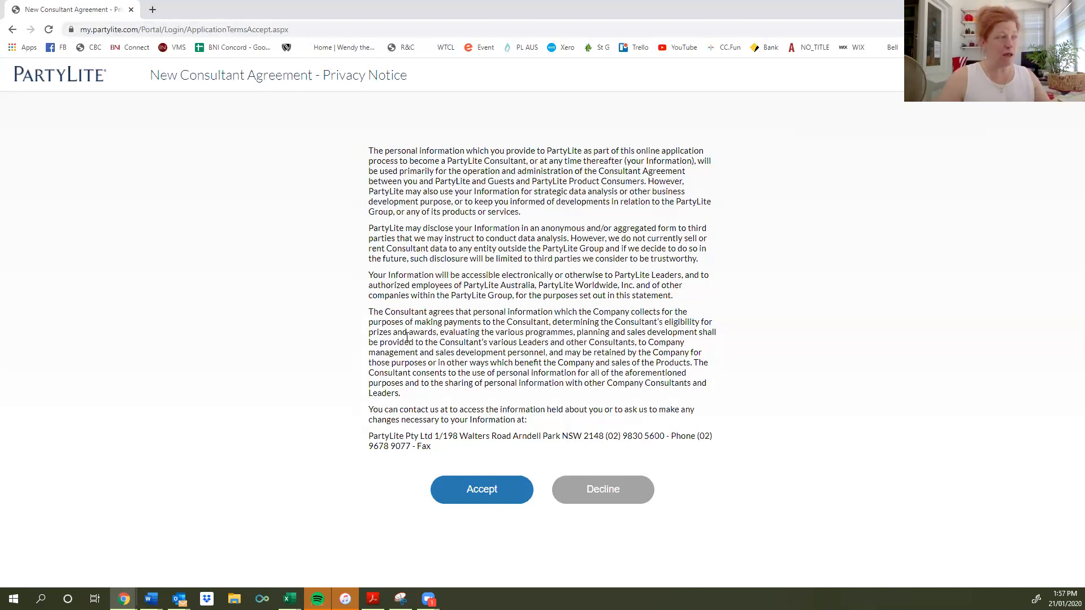
left_click(475, 495)
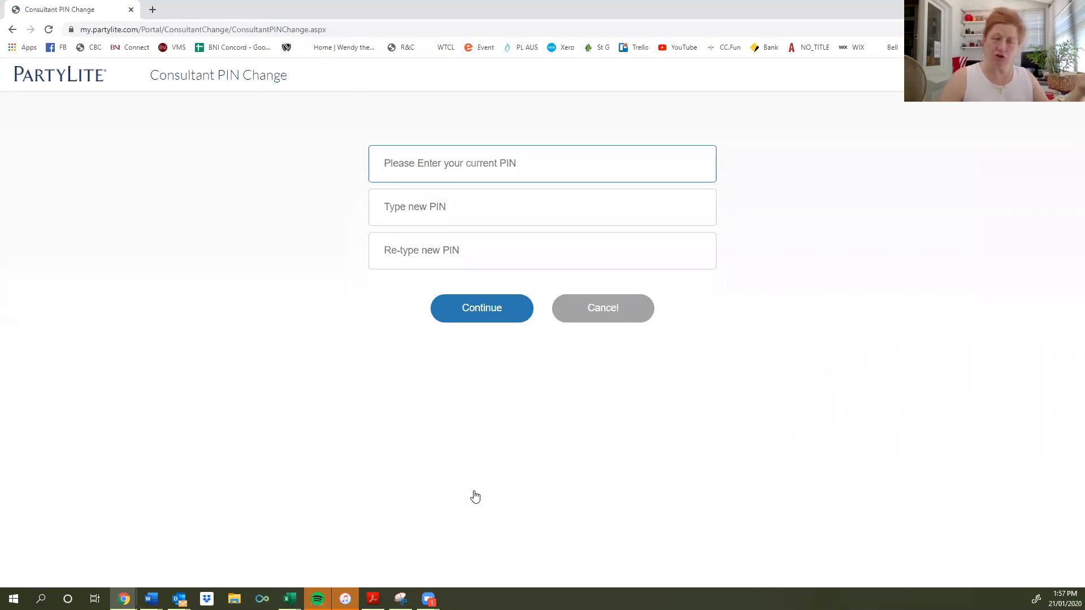
Enter the current PIN, a new PIN and its confirmation, and submit the change.
type("••••")
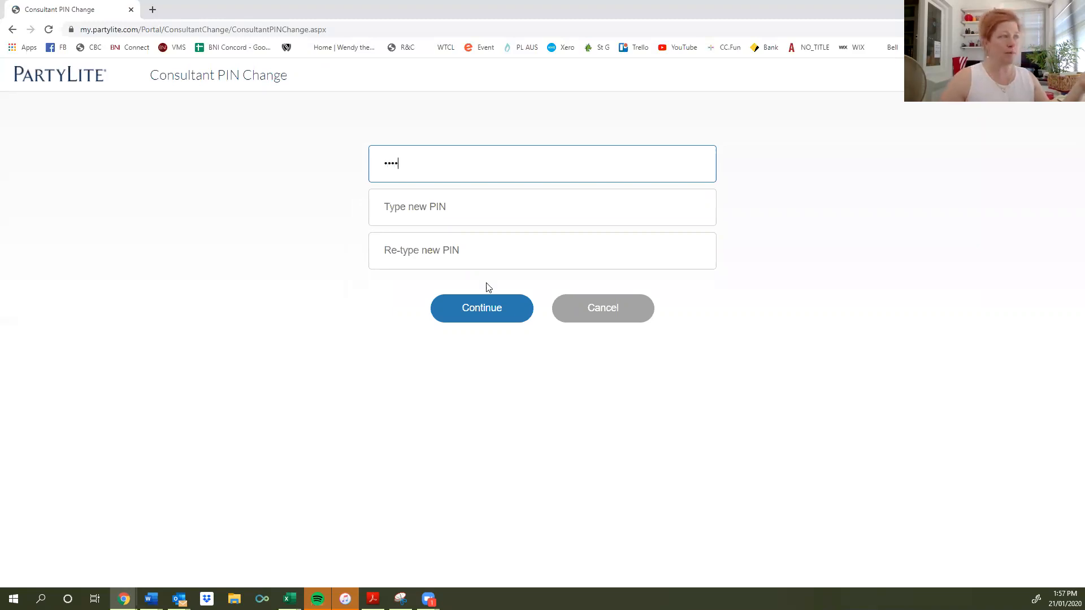
left_click(431, 208)
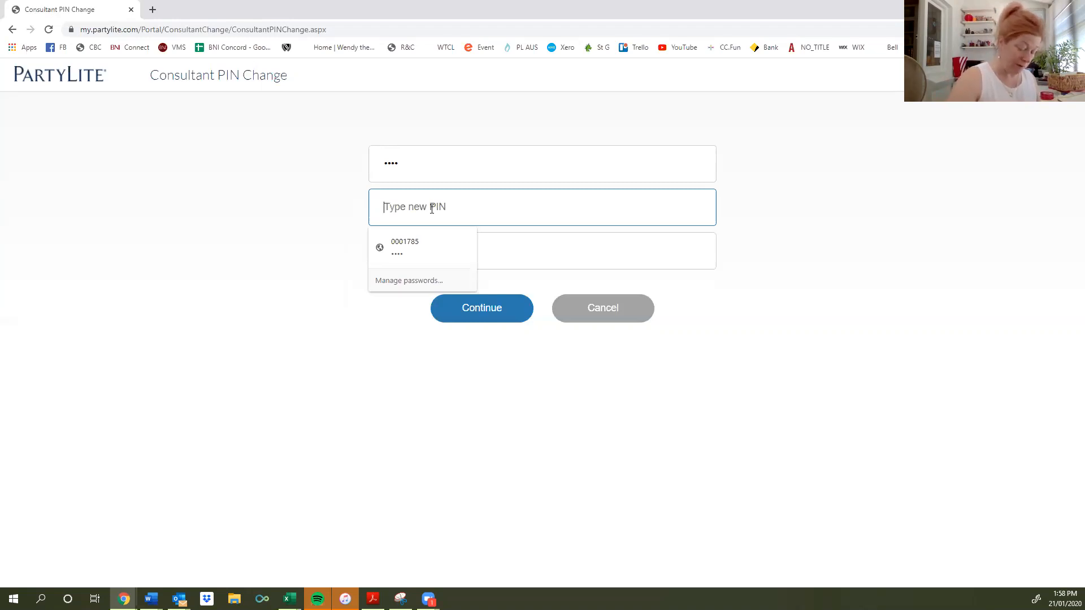
type("••••")
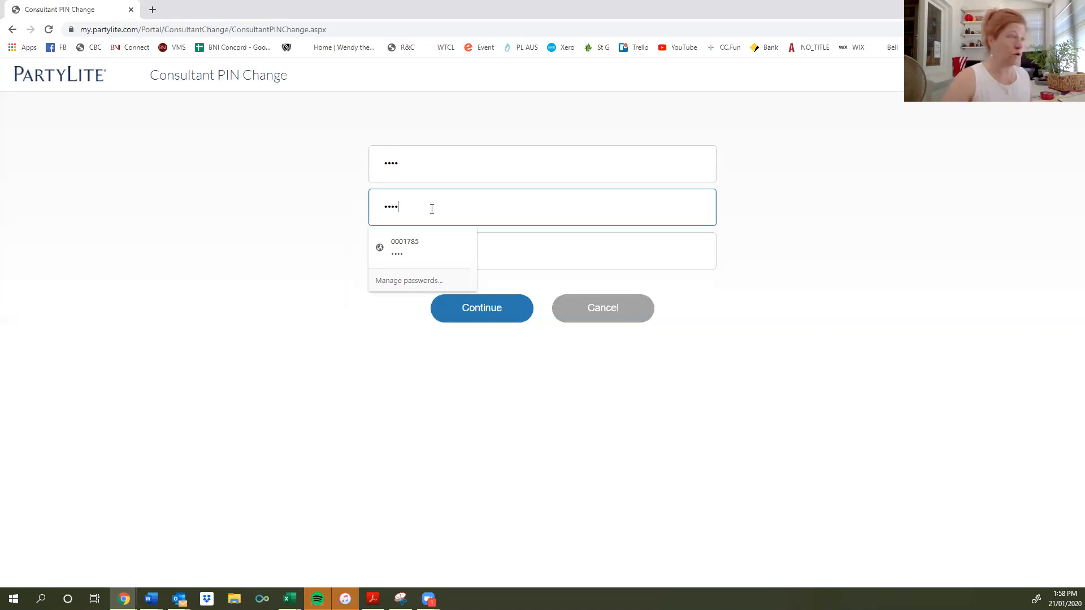
key("Tab")
type("••••")
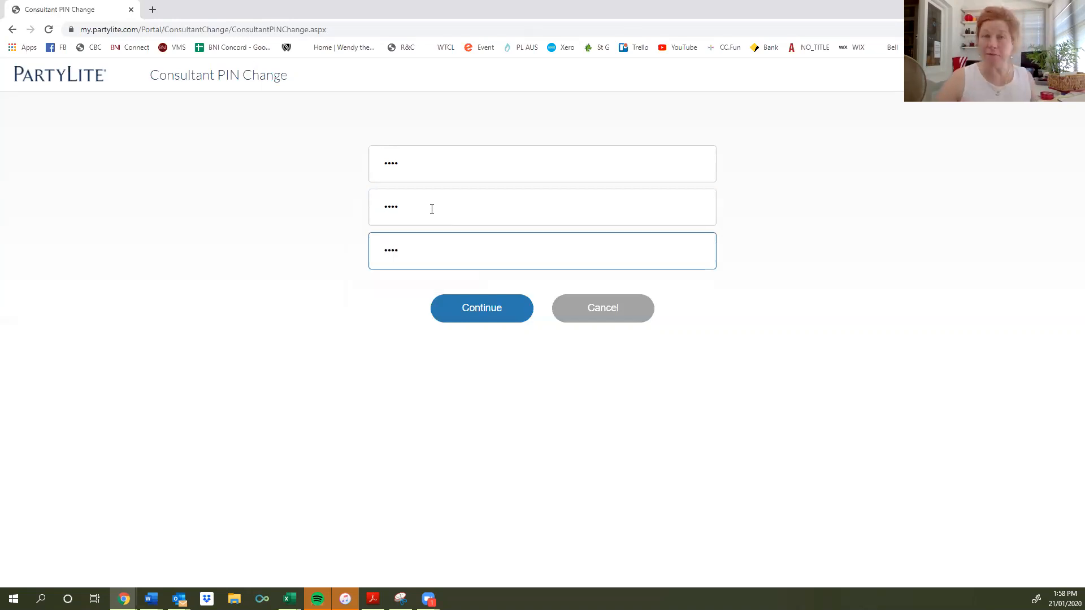
left_click(471, 309)
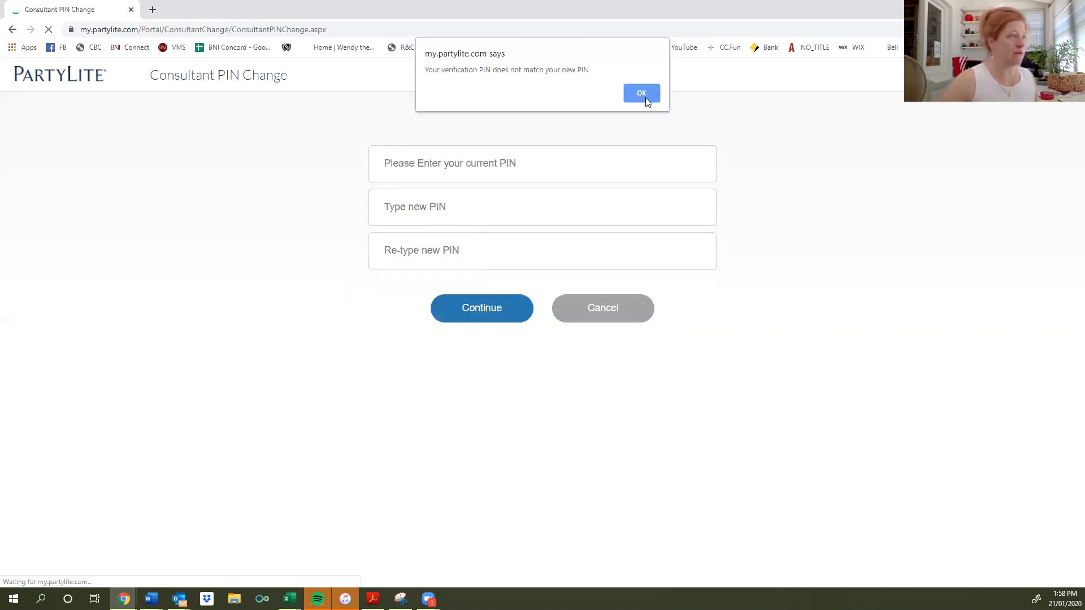
Dismiss the mismatch alert and resubmit the current, new and matching confirmation PIN.
left_click(641, 94)
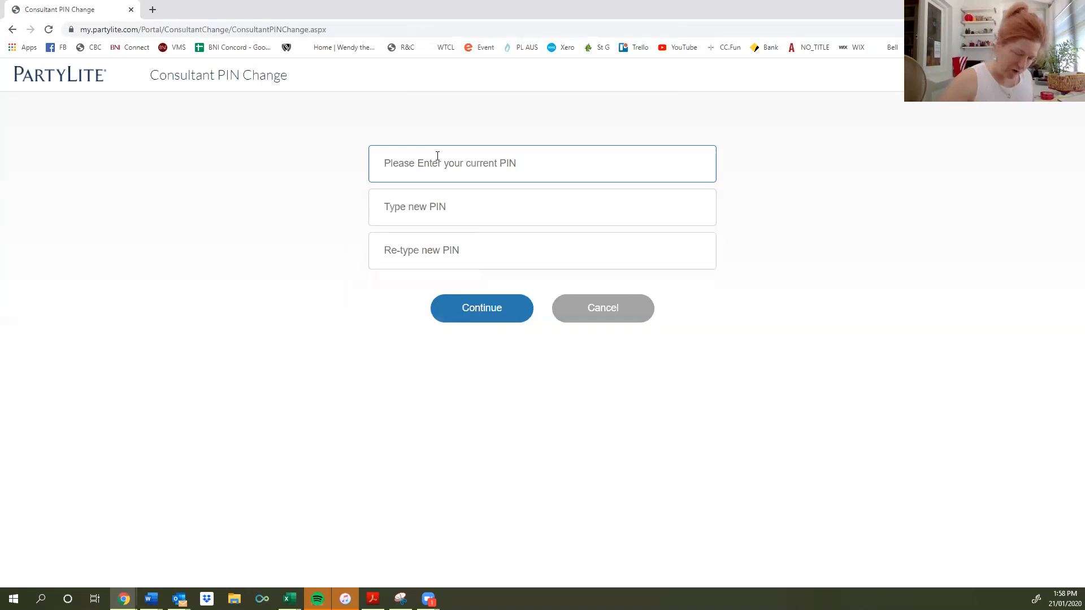
type("****")
key("Tab")
type("****")
key("Tab")
type("****")
key("Tab")
left_click(501, 311)
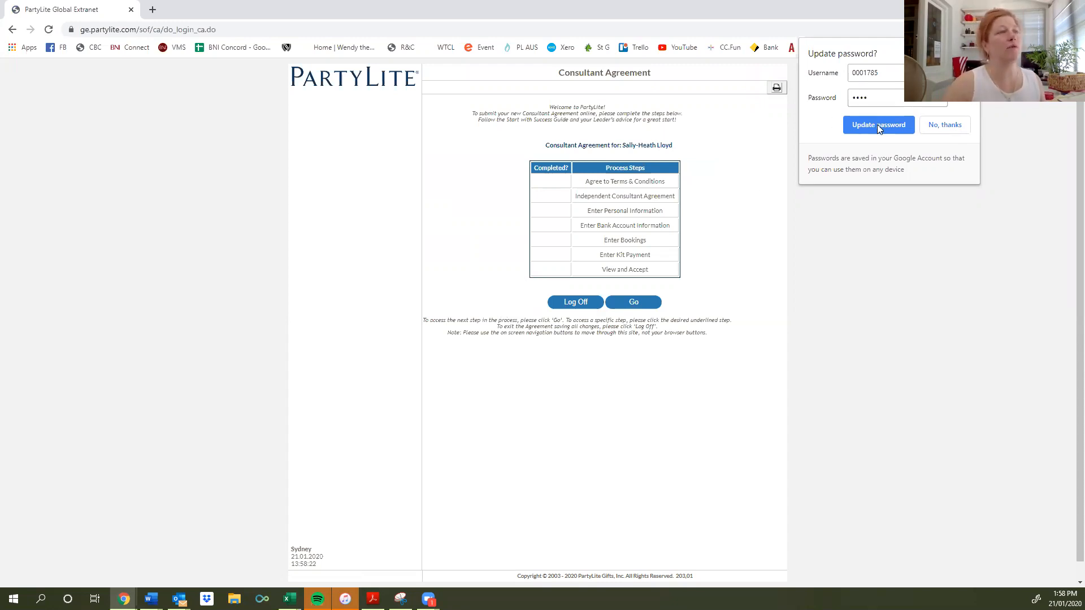
Decline Chrome's Update password prompt and proceed to the Consultant Terms & Conditions step.
left_click(935, 128)
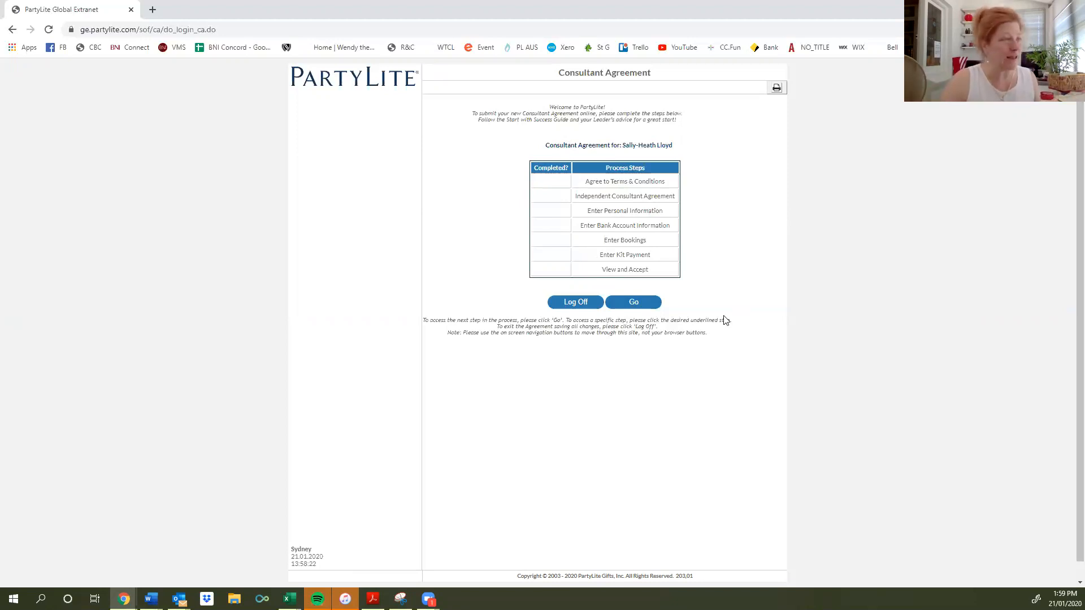
left_click(633, 302)
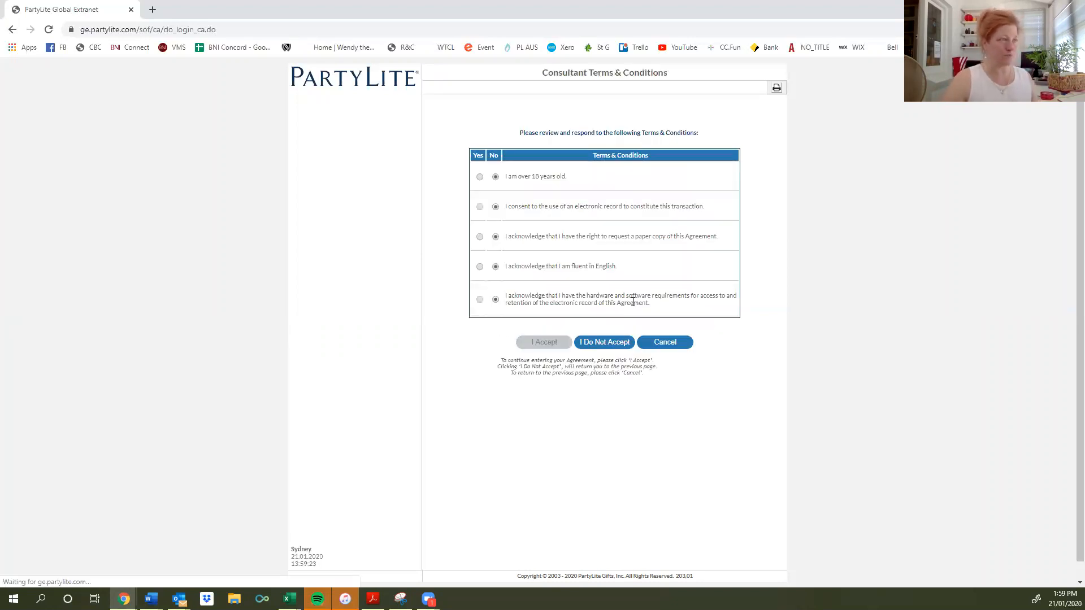
Answer Yes to age, electronic record, paper copy, English fluency and system requirements, then accept.
left_click(480, 177)
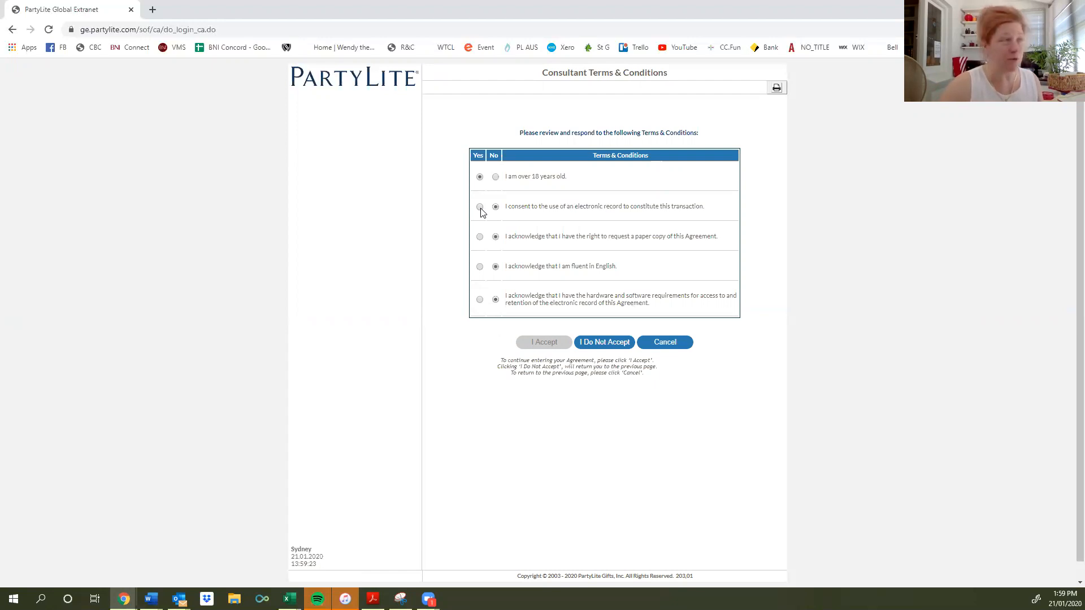
left_click(479, 208)
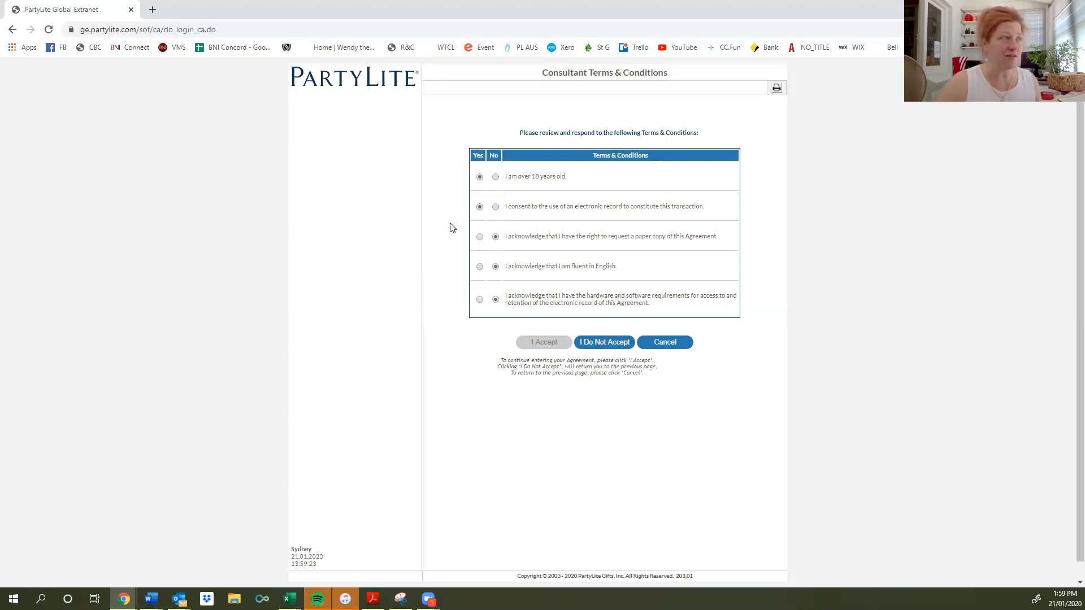
left_click(480, 237)
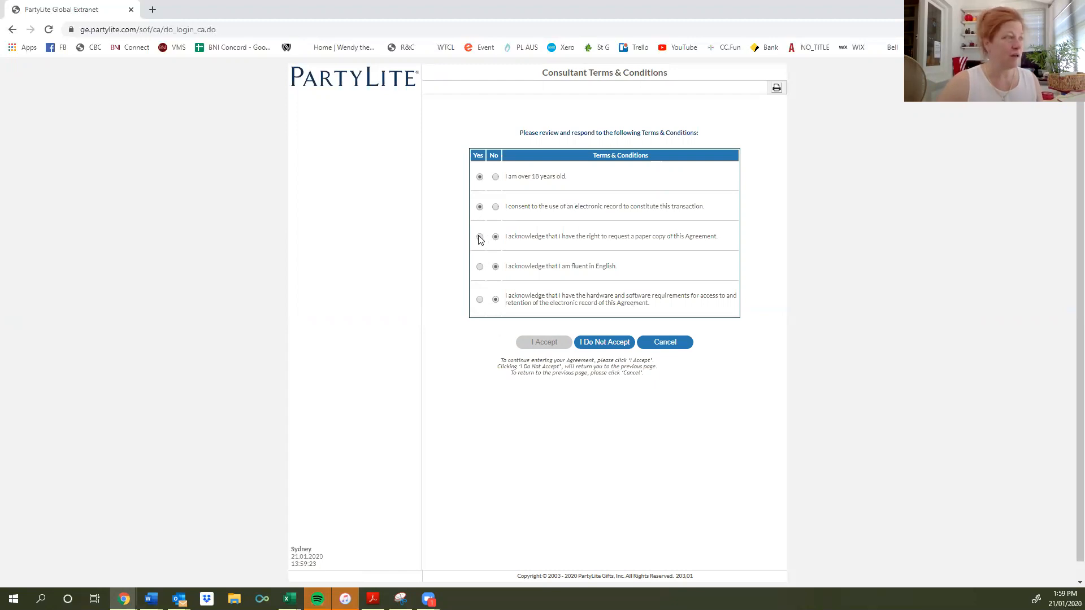
left_click(479, 267)
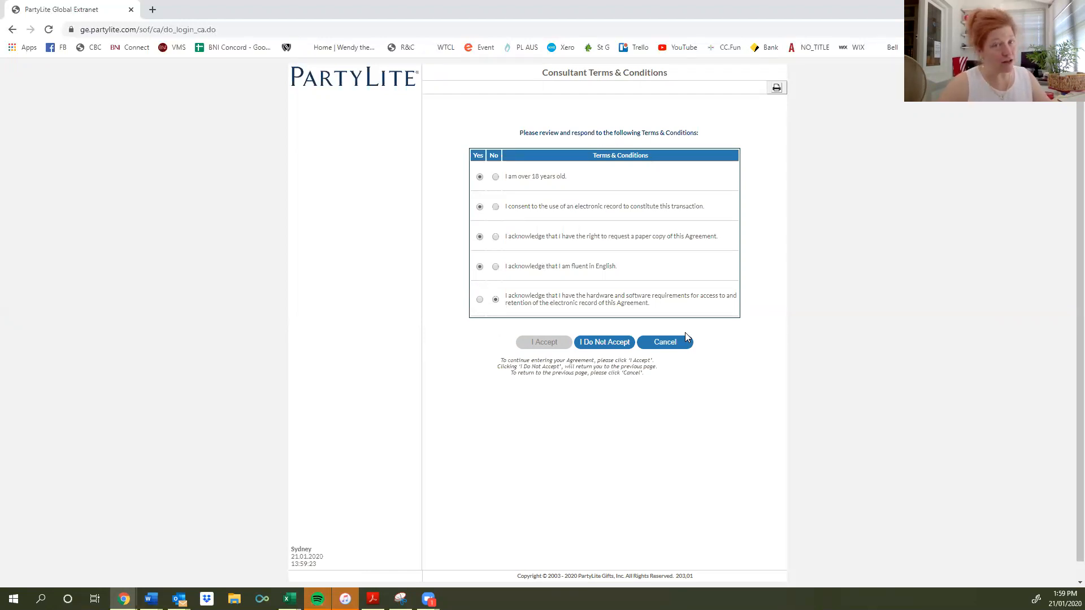
left_click(480, 299)
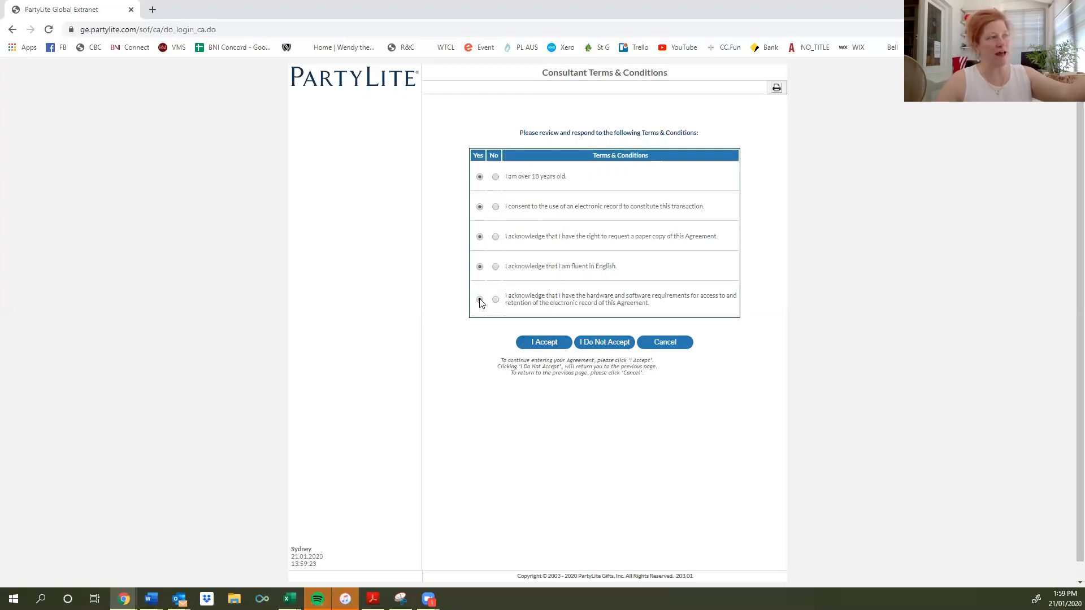
left_click(543, 344)
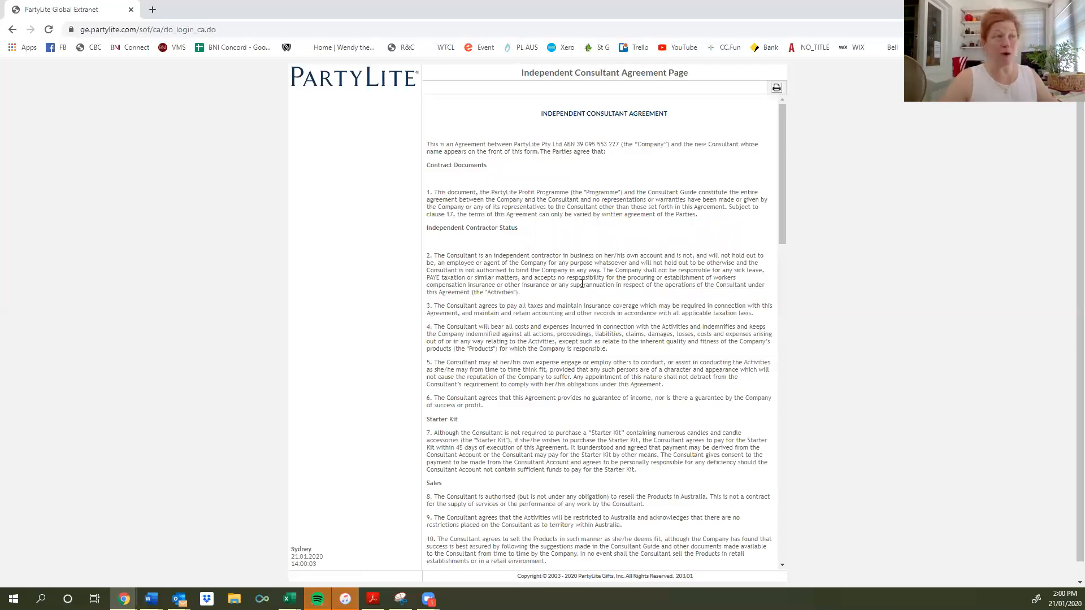
scroll(582, 283, "down", 15)
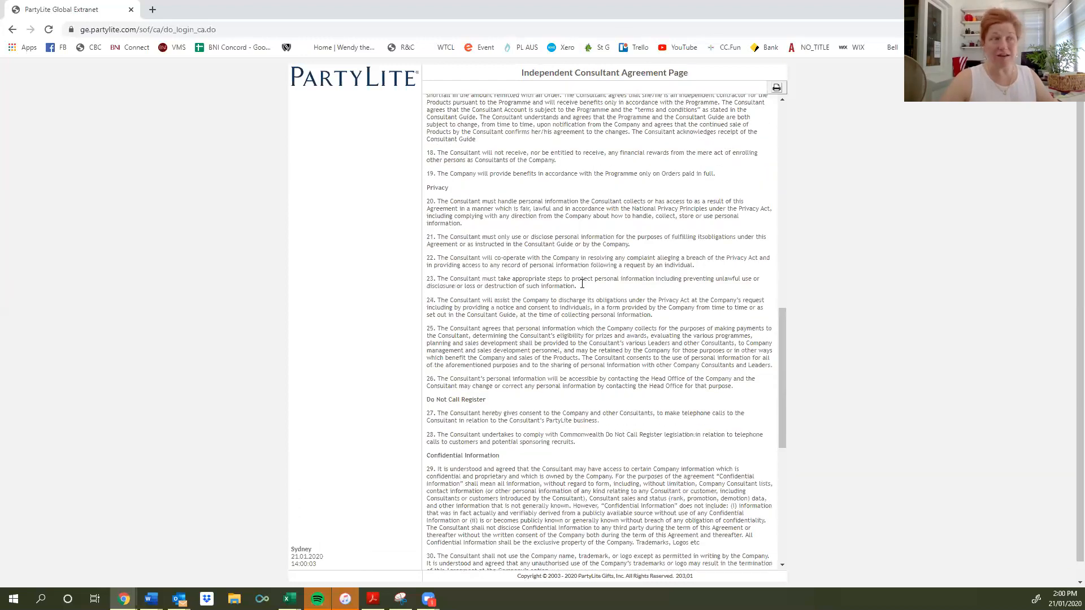
scroll(583, 284, "down", 10)
scroll(582, 283, "up", 11)
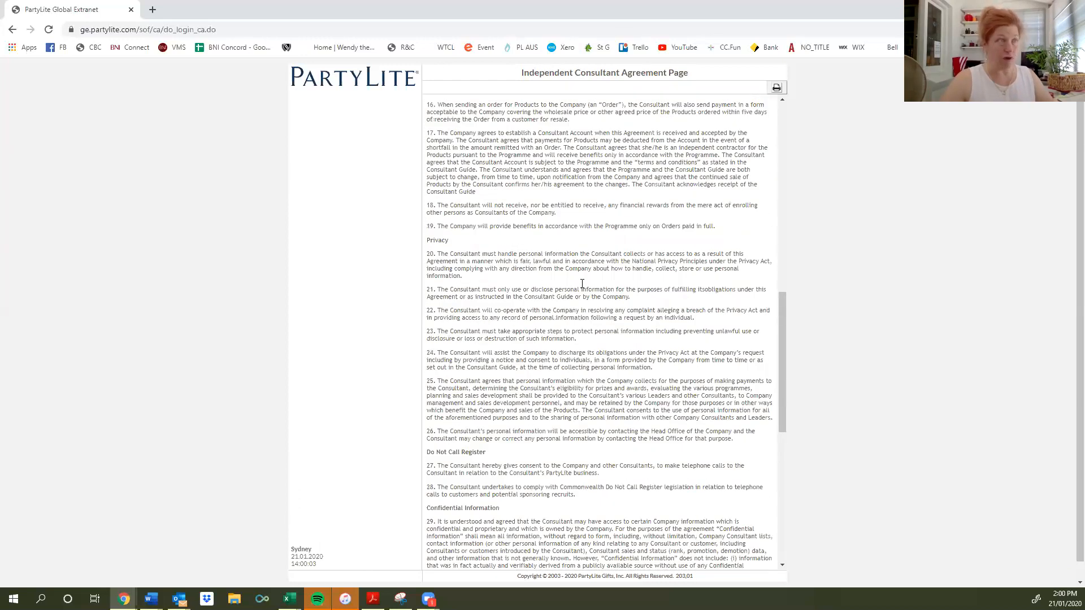
scroll(582, 284, "up", 15)
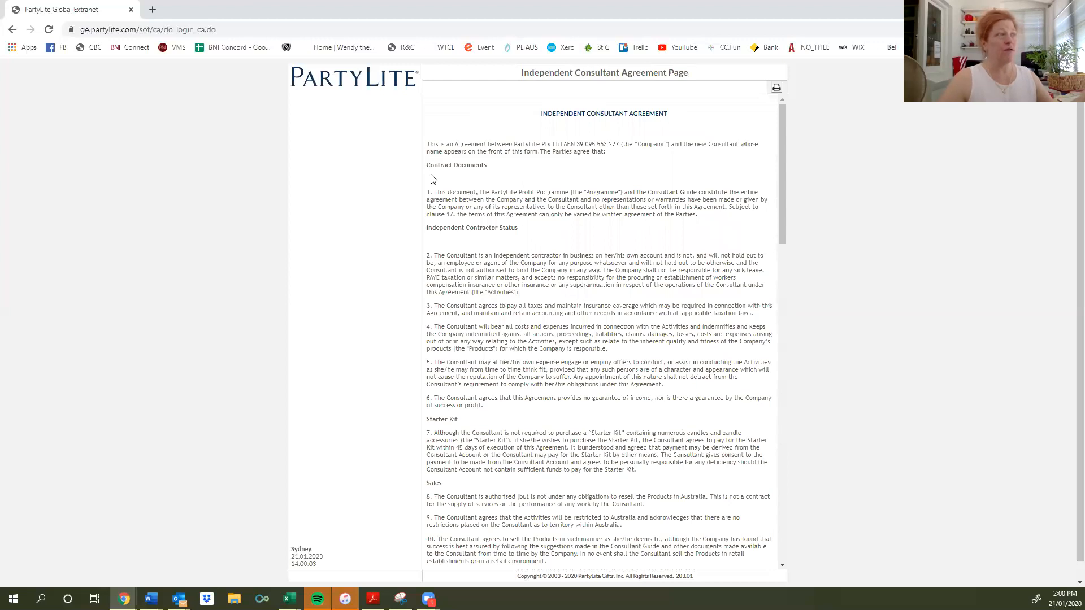
left_click_drag(488, 165, 426, 165)
left_click_drag(520, 227, 426, 228)
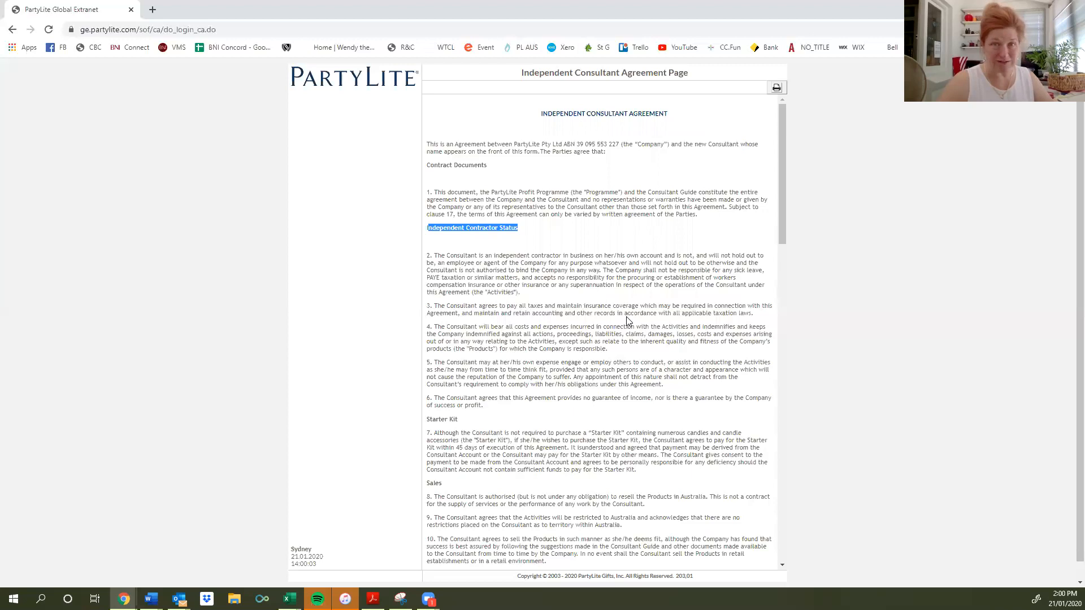
scroll(622, 351, "down", 1)
scroll(586, 343, "down", 2)
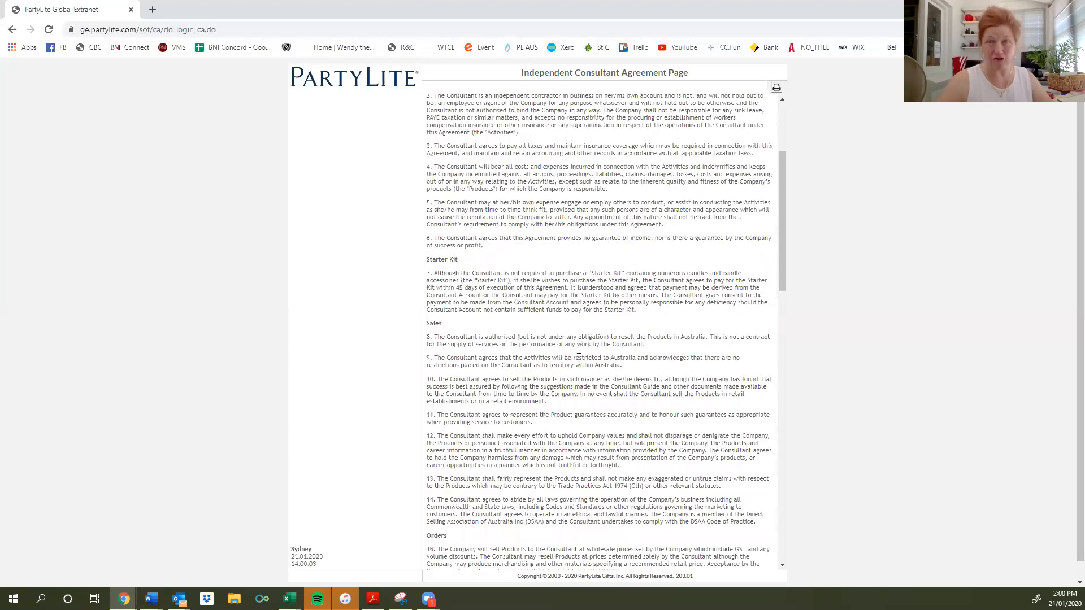
left_click_drag(469, 252, 428, 251)
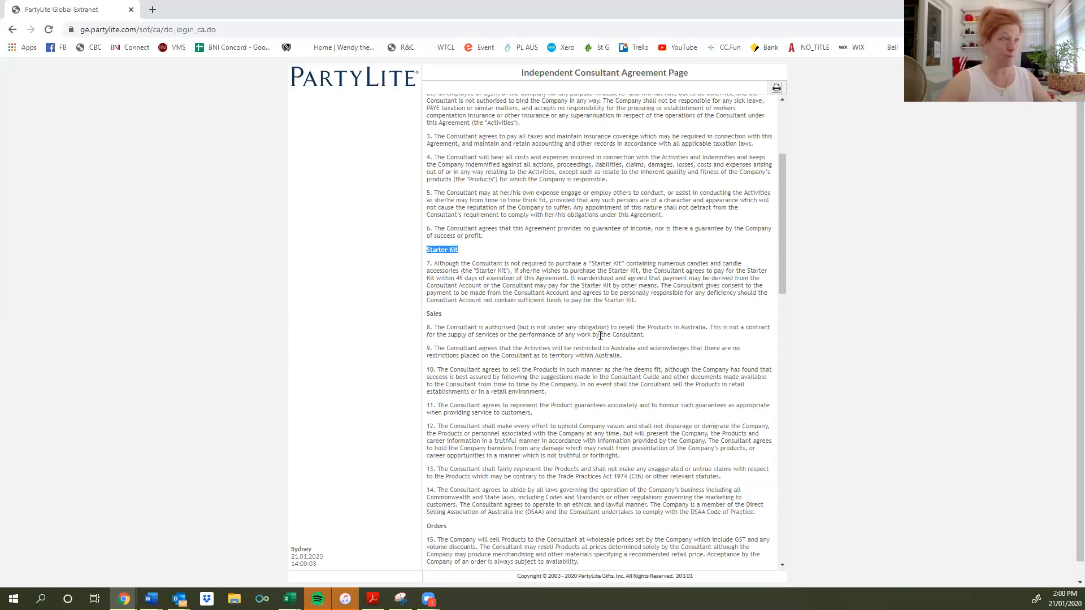
scroll(609, 307, "down", 2)
double_click(433, 201)
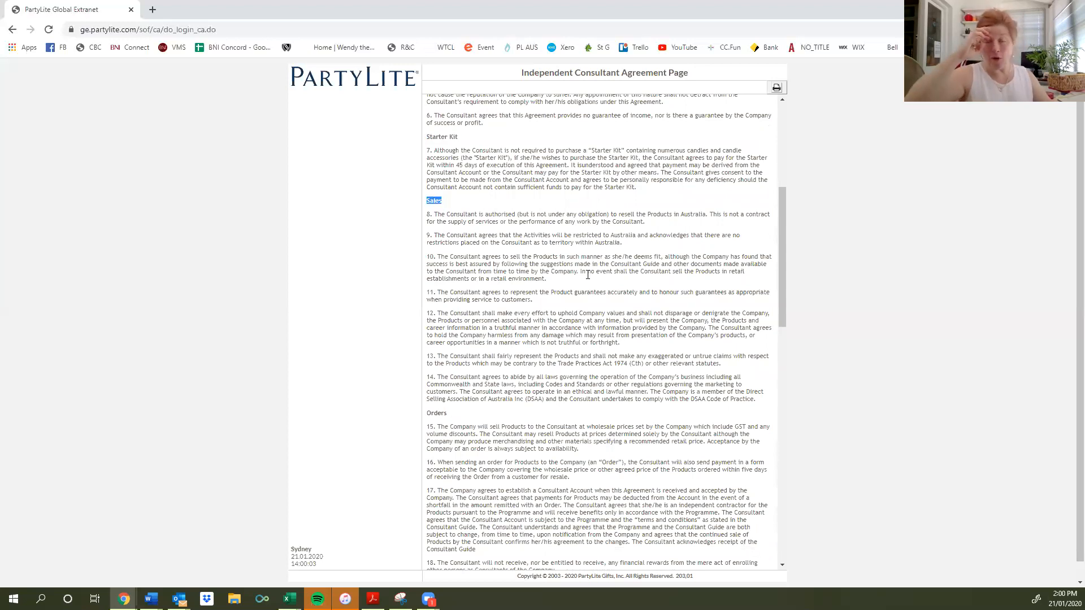
left_click_drag(644, 222, 427, 215)
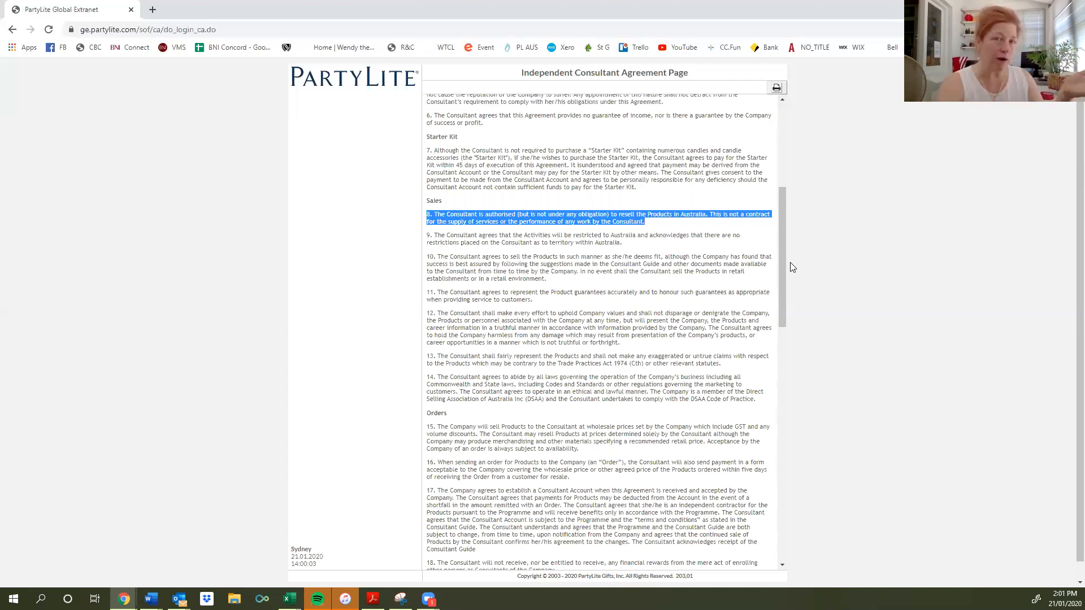
scroll(565, 311, "down", 3)
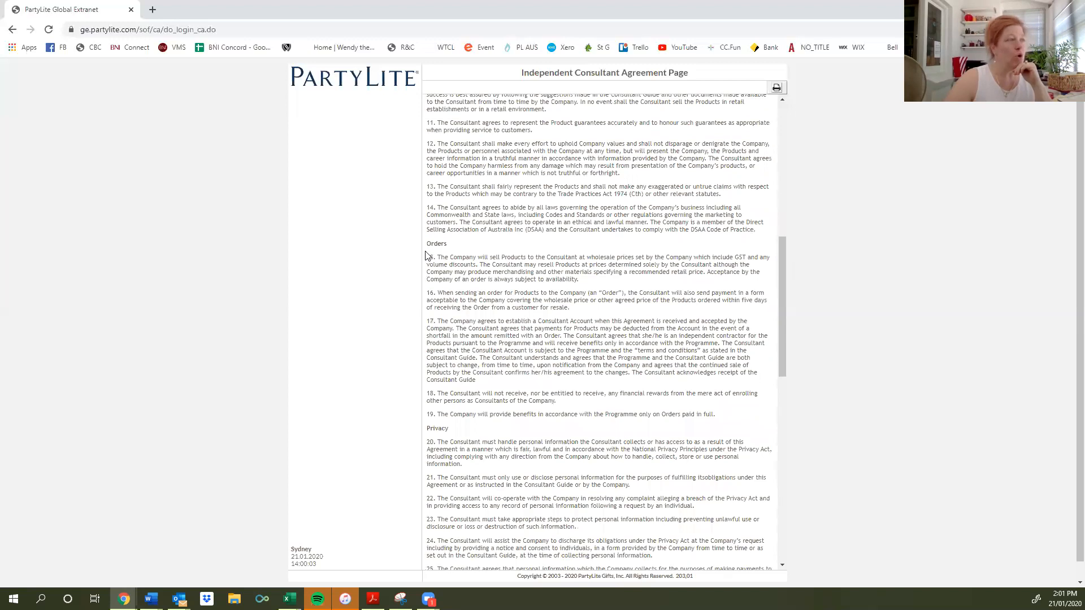
double_click(436, 243)
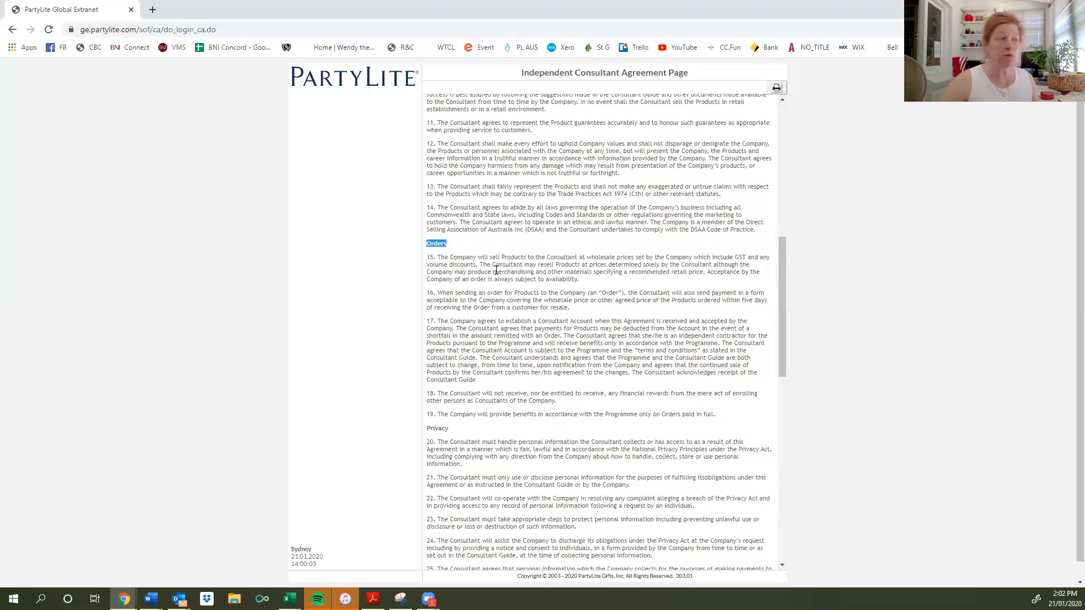
scroll(450, 282, "down", 3)
double_click(439, 259)
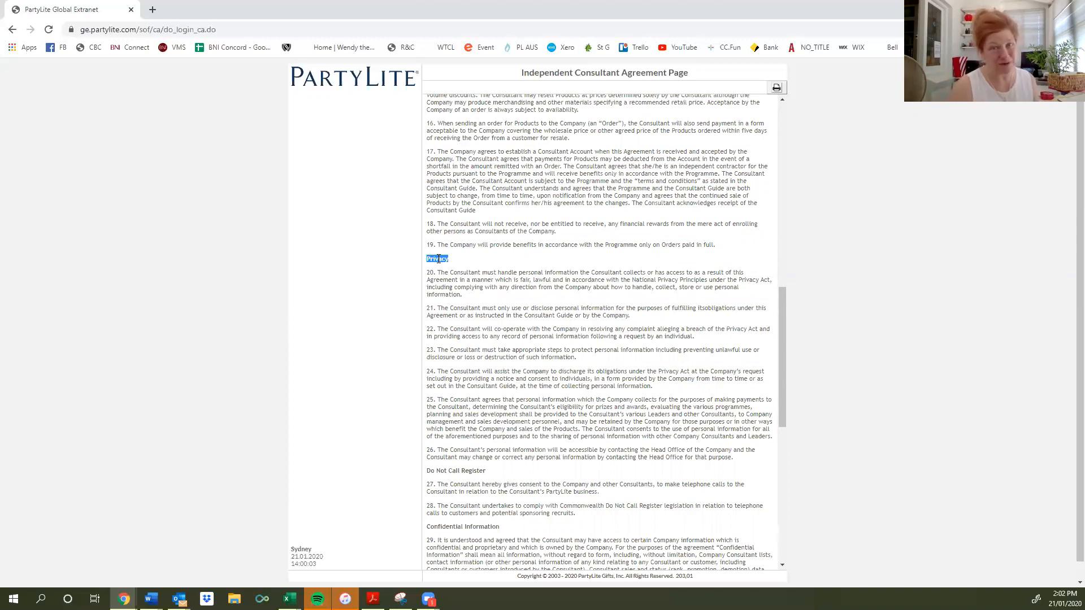
scroll(439, 259, "down", 3)
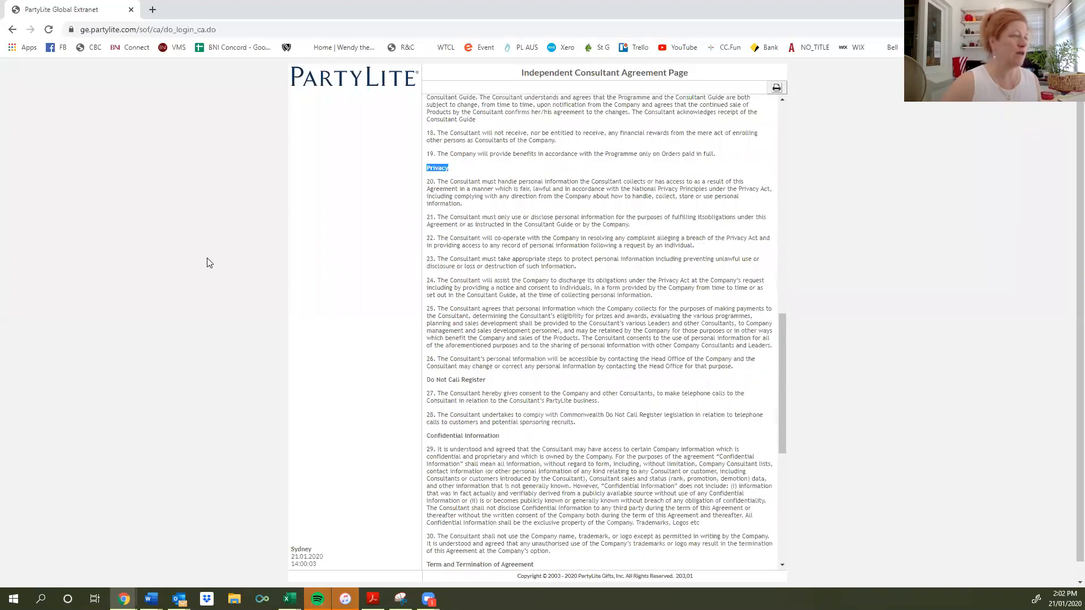
left_click_drag(502, 315, 434, 314)
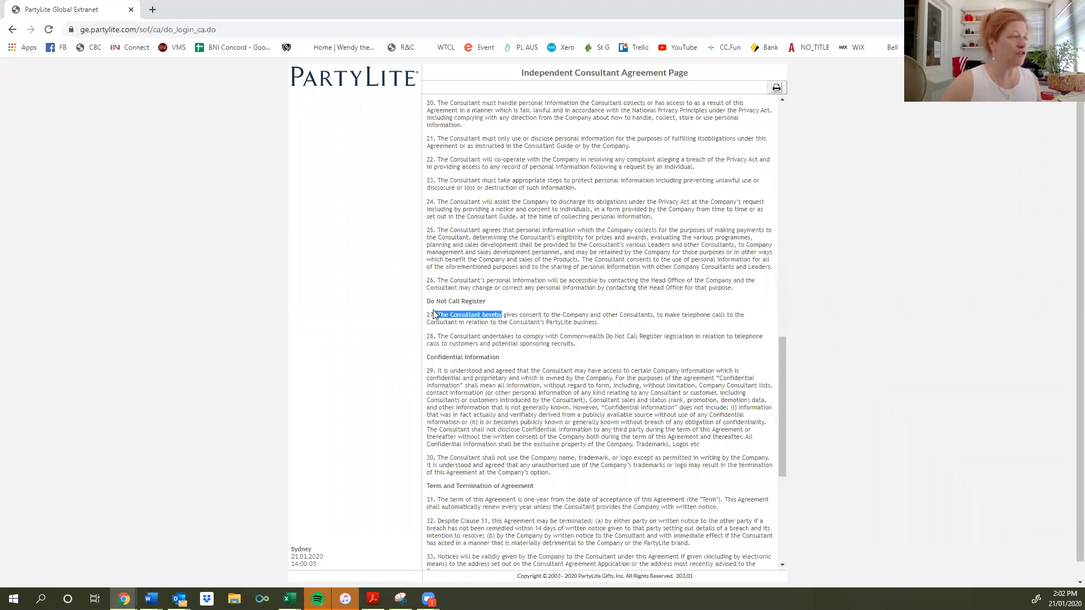
left_click(567, 312)
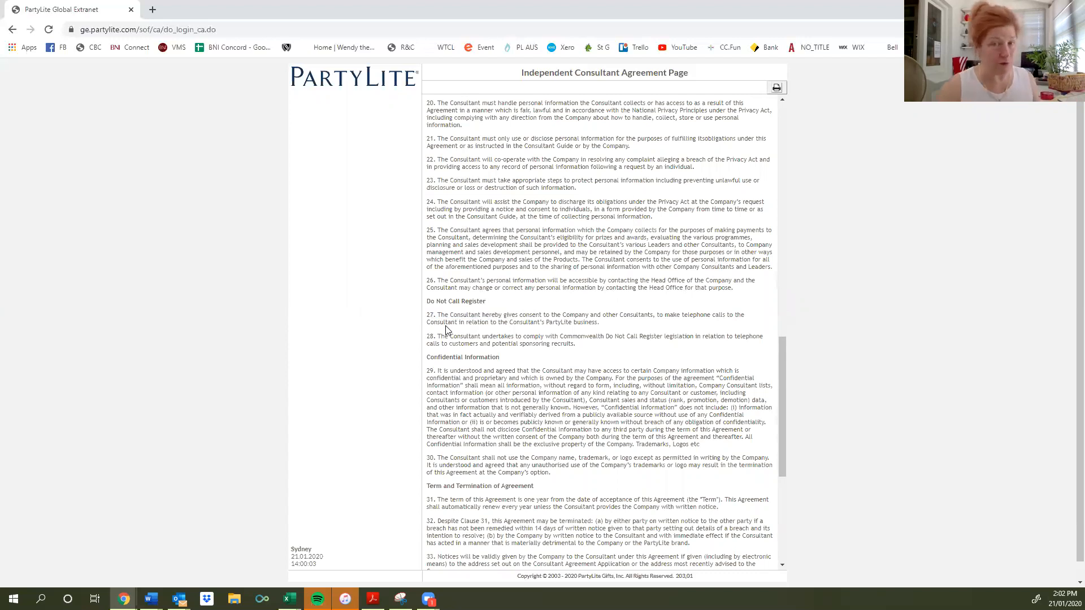
left_click_drag(518, 359, 429, 358)
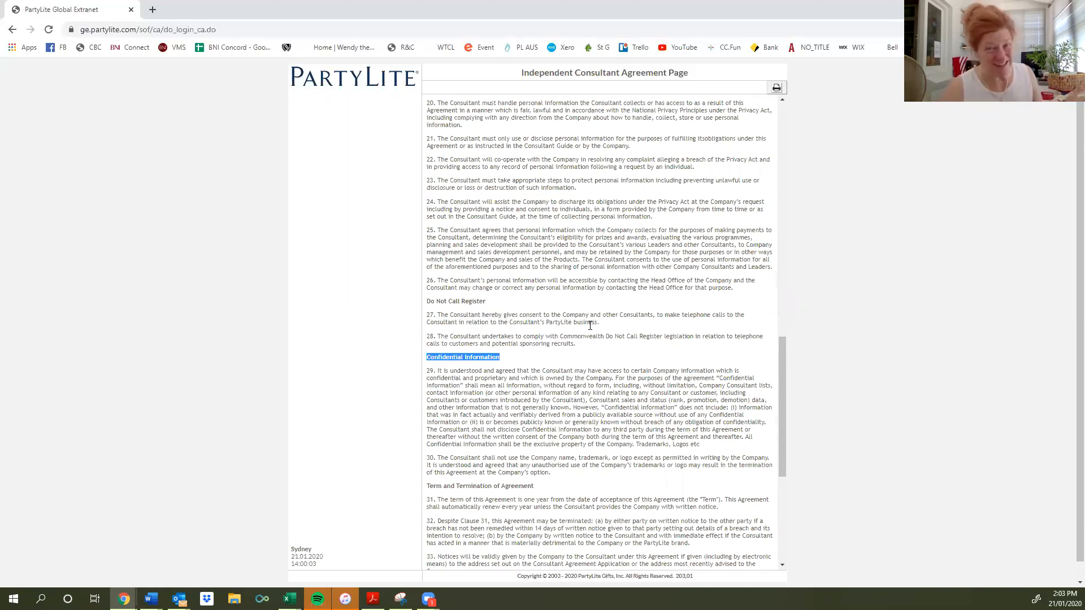
Scroll the agreement down through clauses 34–38 to the consent checkbox and acceptance buttons.
scroll(590, 325, "down", 3)
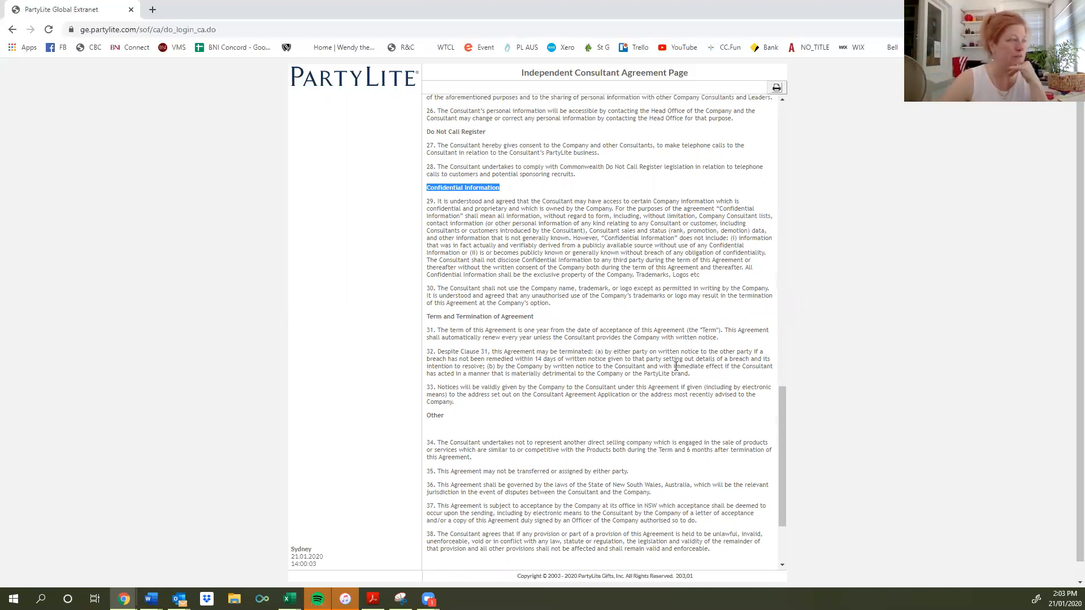
scroll(584, 455, "down", 1)
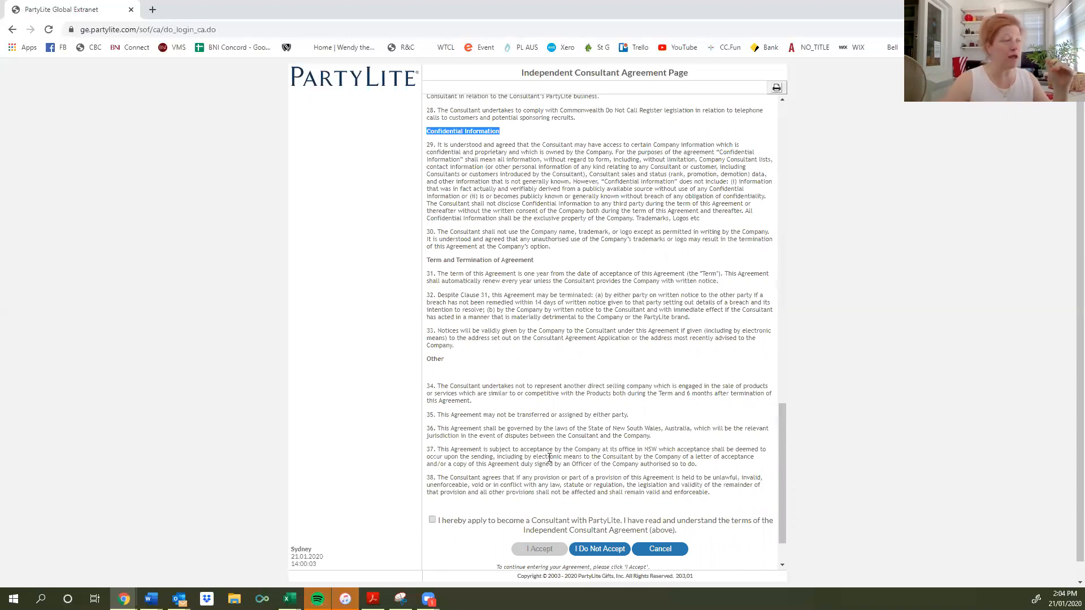
Tick consent and accept, then fill in the consultant's first name, last name and corrected birth date.
left_click(432, 520)
left_click(539, 548)
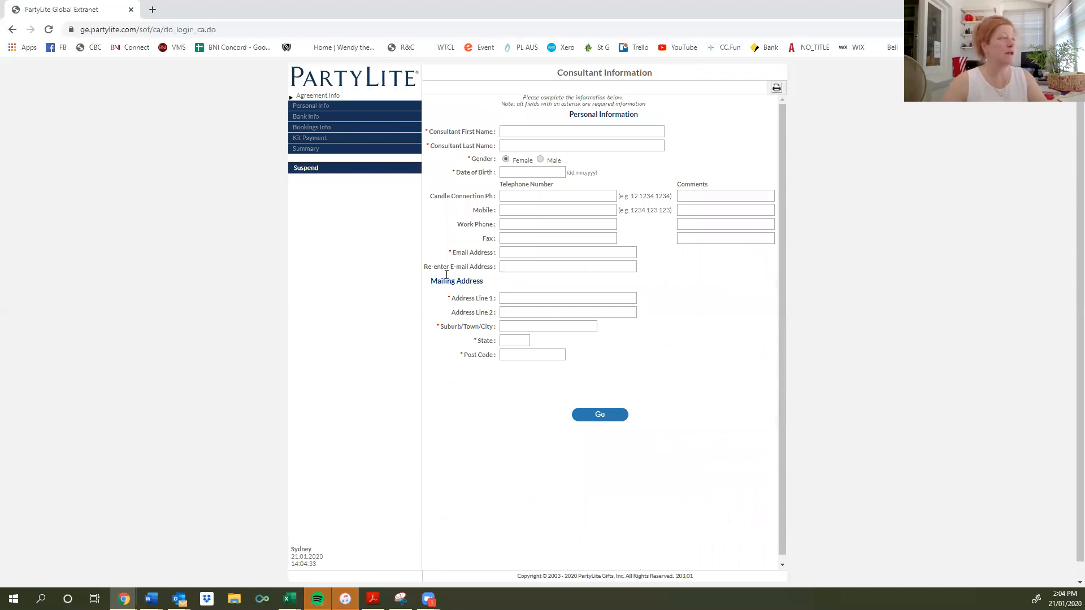
left_click(565, 132)
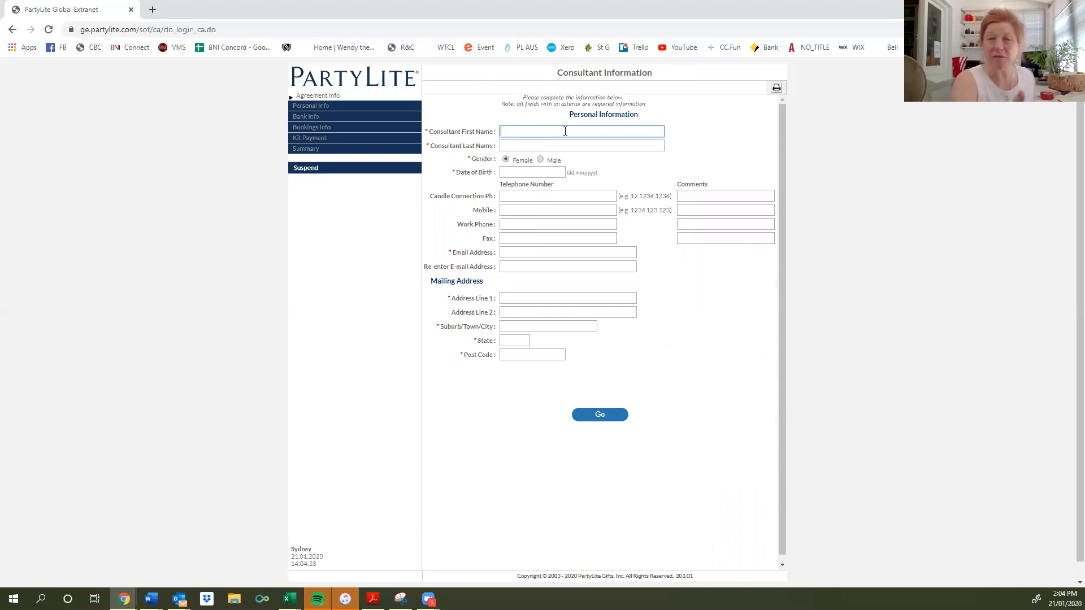
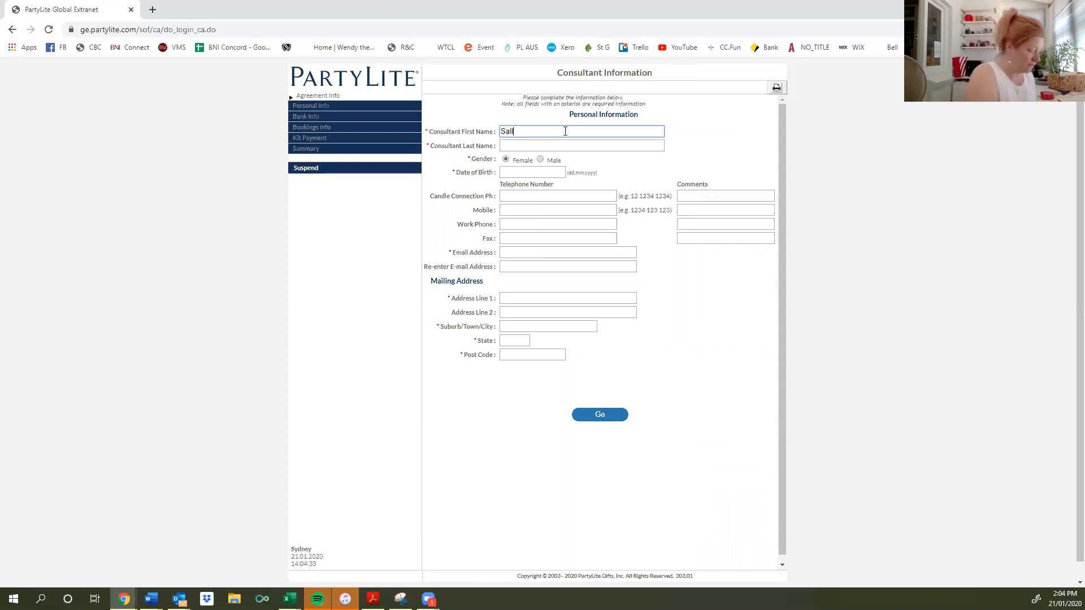
key("Tab")
key("Tab")
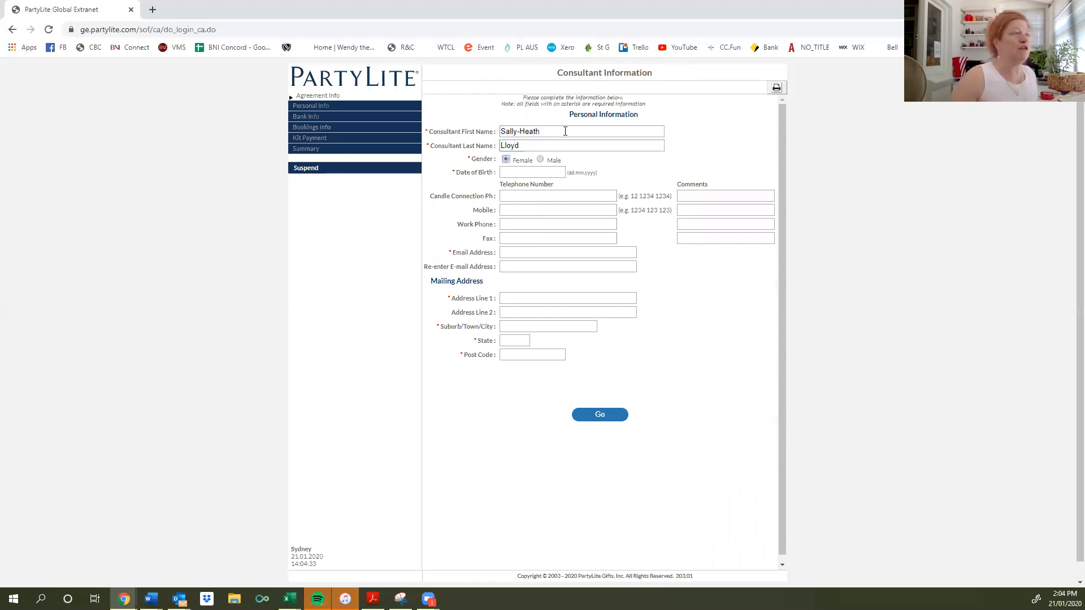
key("Tab")
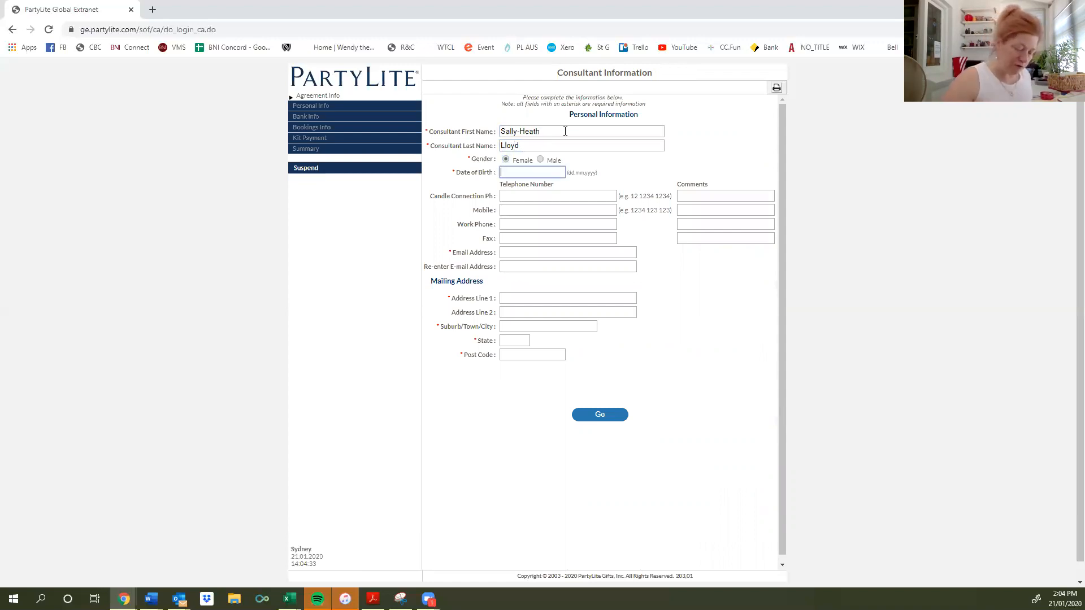
type("22.08.0942")
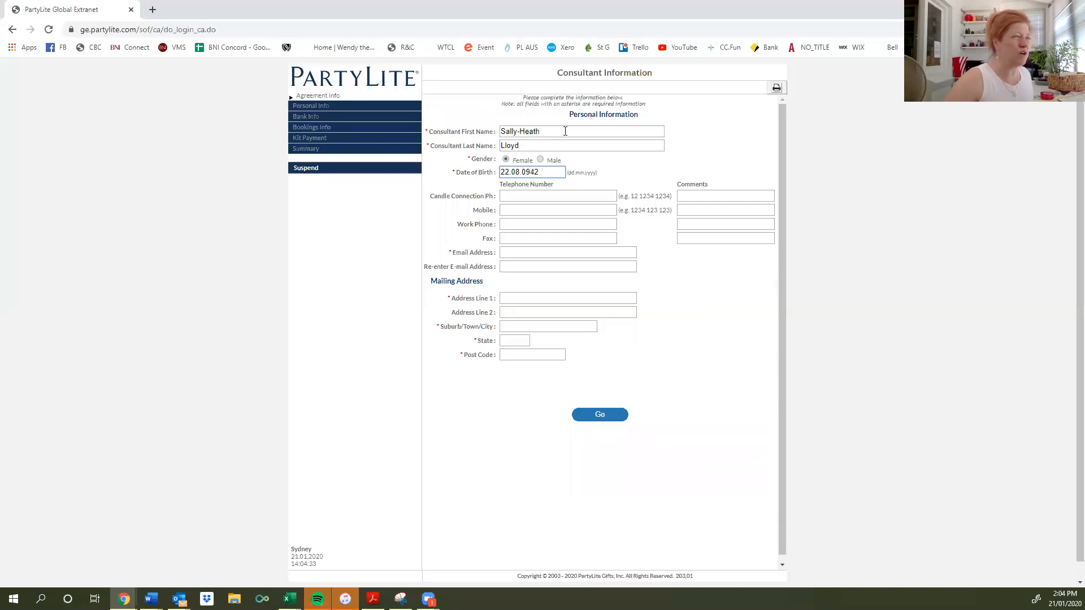
key("BackSpace")
type("1")
key("Tab")
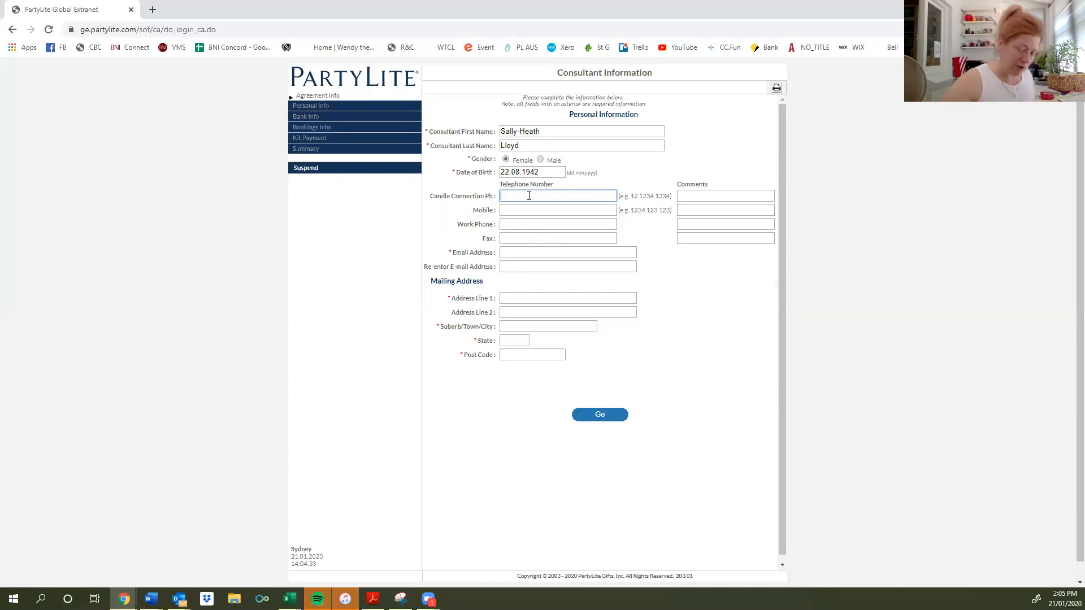
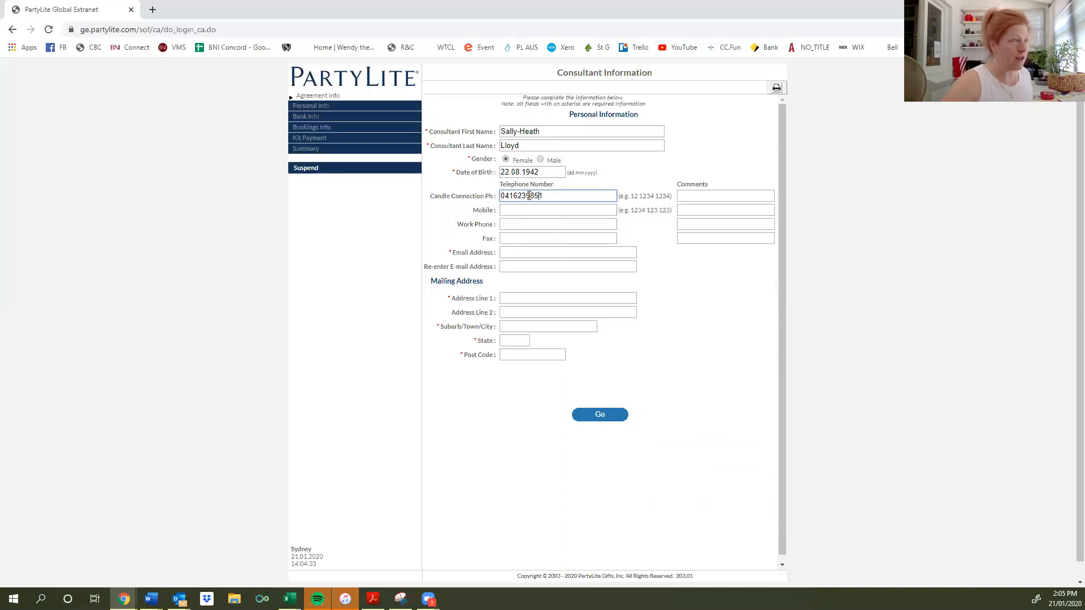
Enter the consultant's phone number as the Candle Connection and Mobile numbers.
left_click(529, 195)
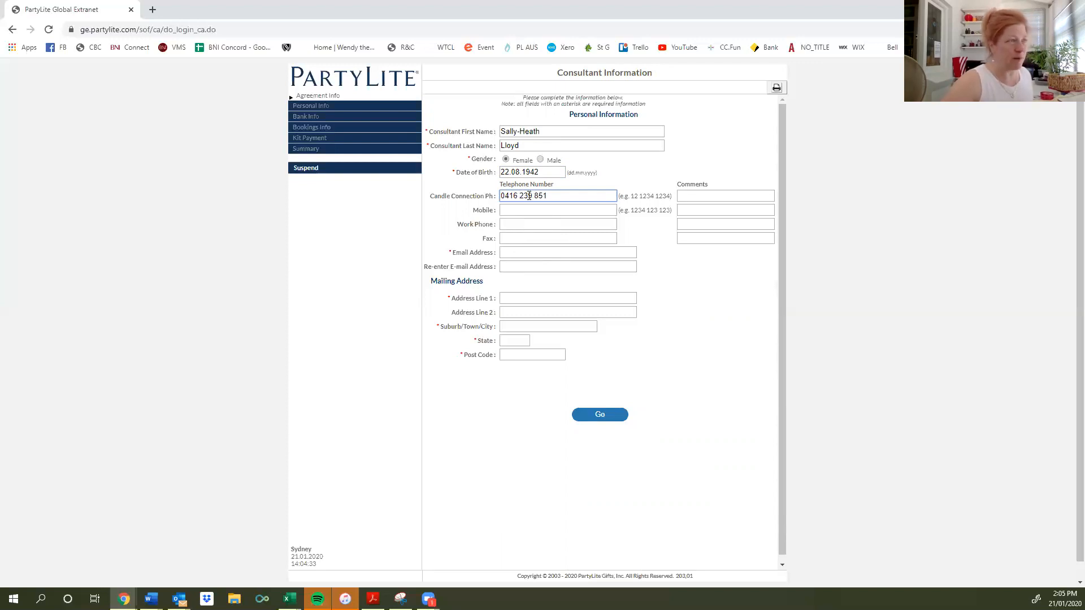
key("Tab")
key("Tab")
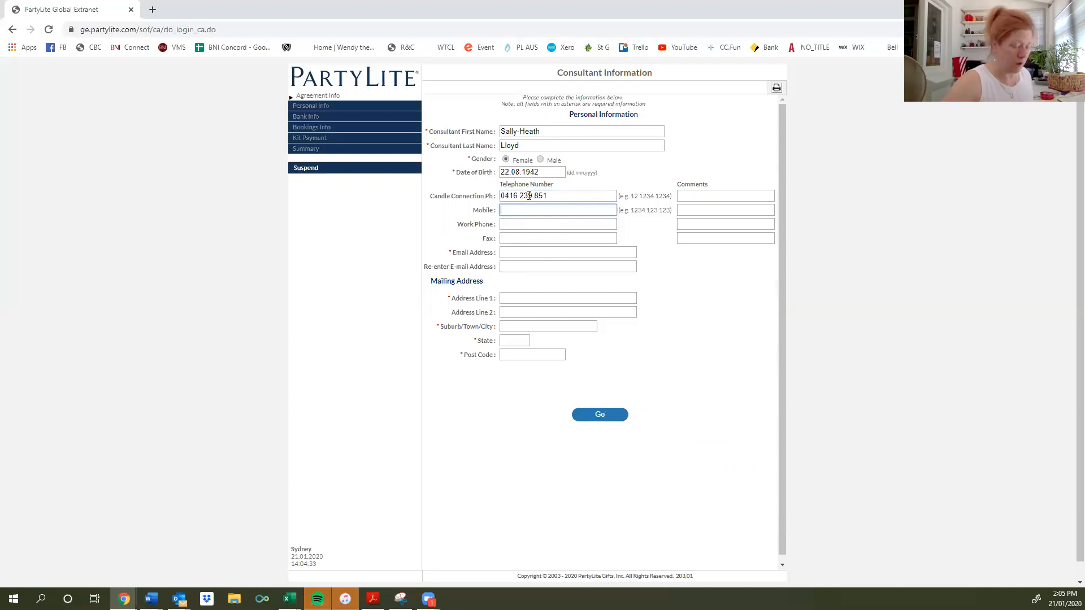
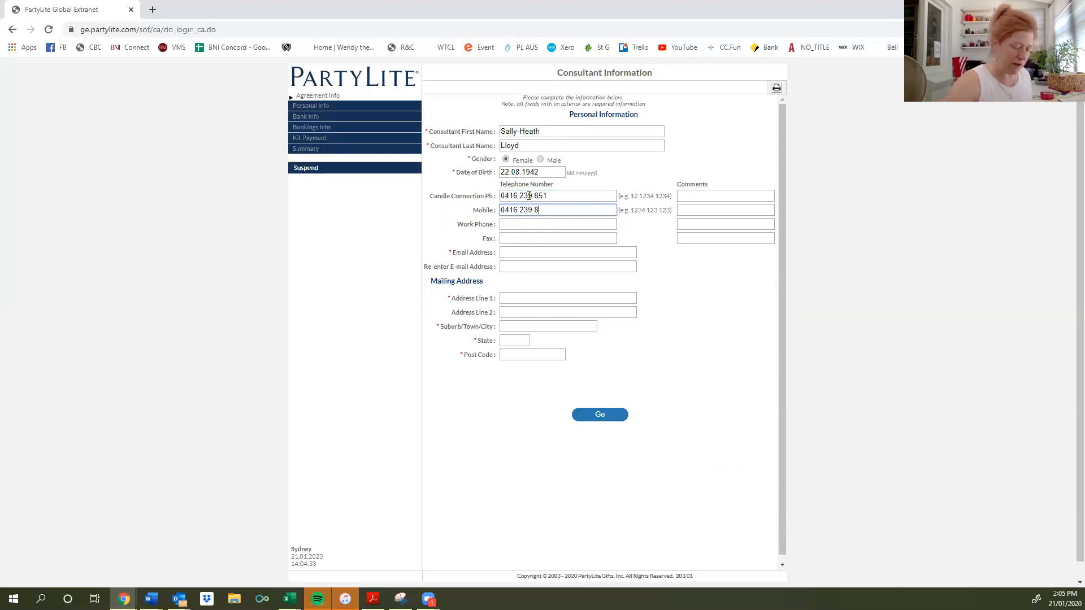
Copy the mobile number into Work Phone and Fax, clearing it from the comments field.
key("shift+Left")
key("shift+Left")
key("shift+Left")
key("shift+Left")
key("shift+Left")
key("shift+Left")
key("shift+Left")
key("shift+Left")
key("shift+Left")
key("shift+Left")
key("shift+Left")
key("shift+Left")
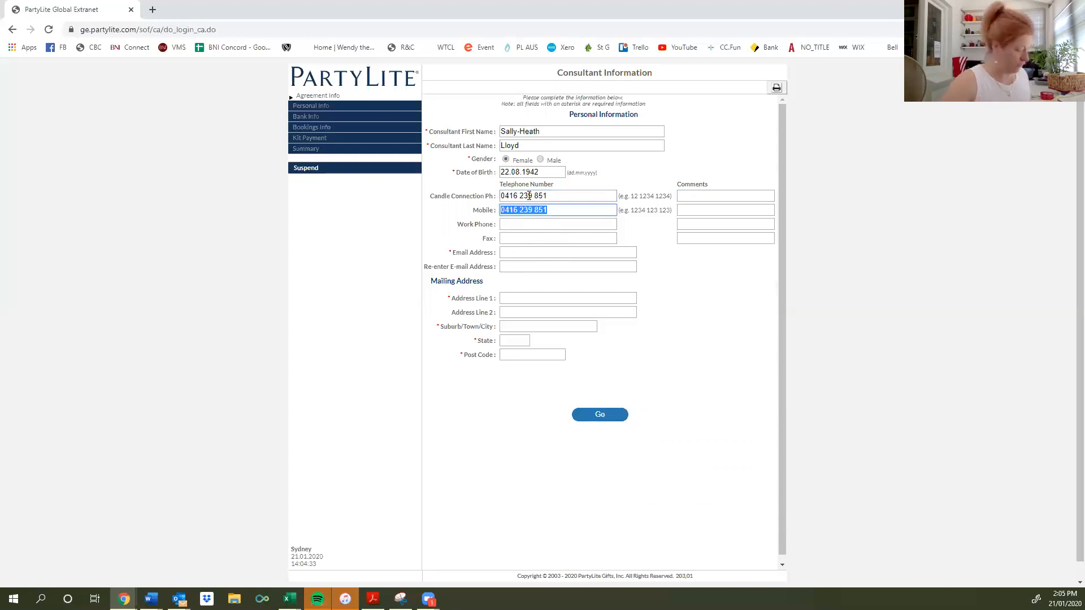
key("ctrl+c")
key("Tab")
key("ctrl+v")
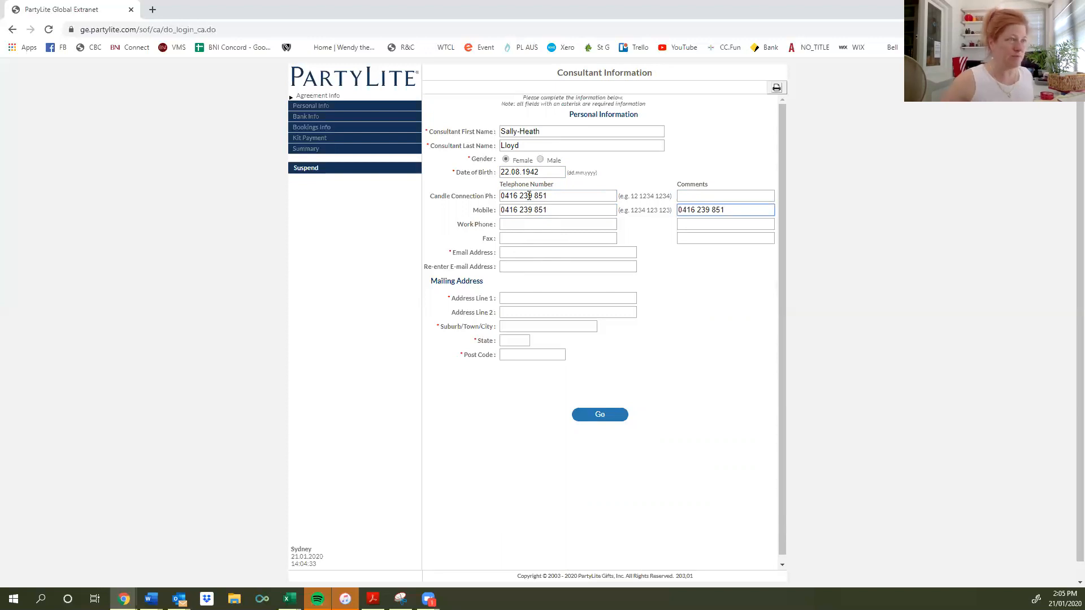
key("ctrl+a")
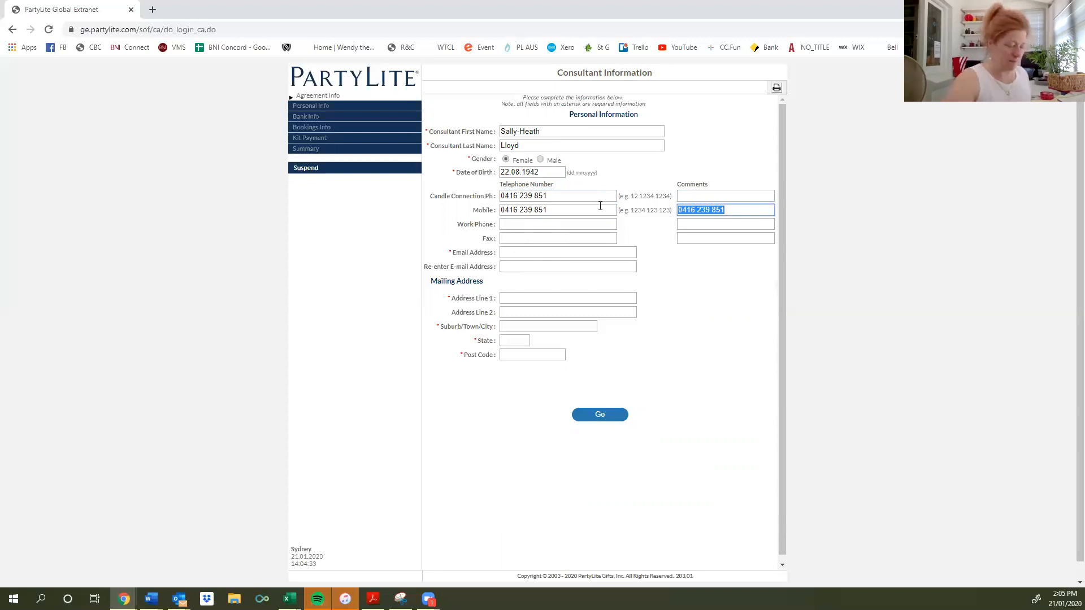
key("BackSpace")
left_click(569, 224)
key("ctrl+v")
left_click(565, 234)
key("ctrl+v")
left_click(559, 251)
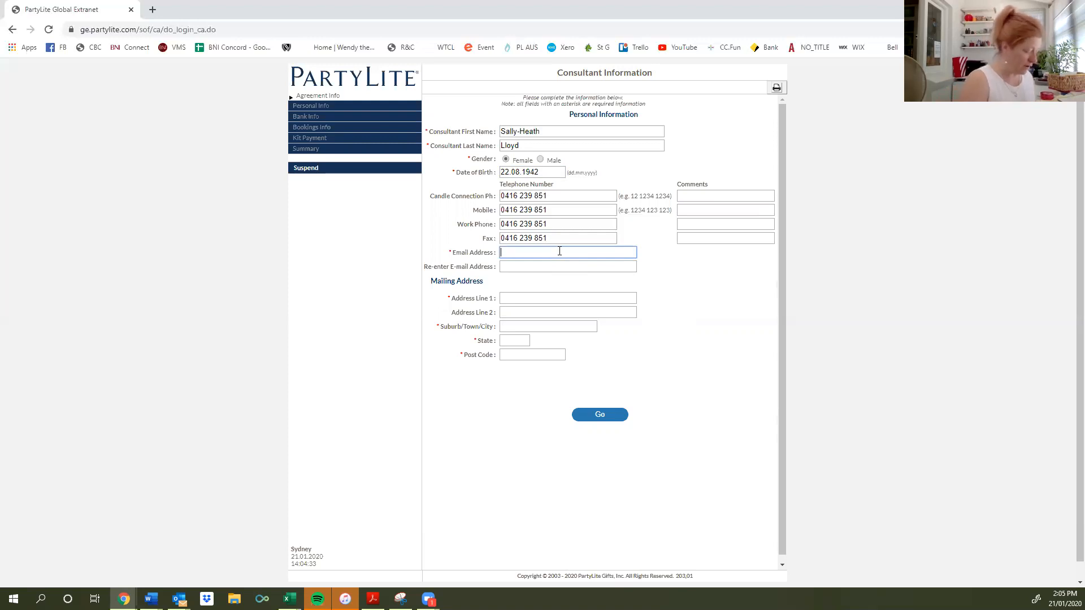
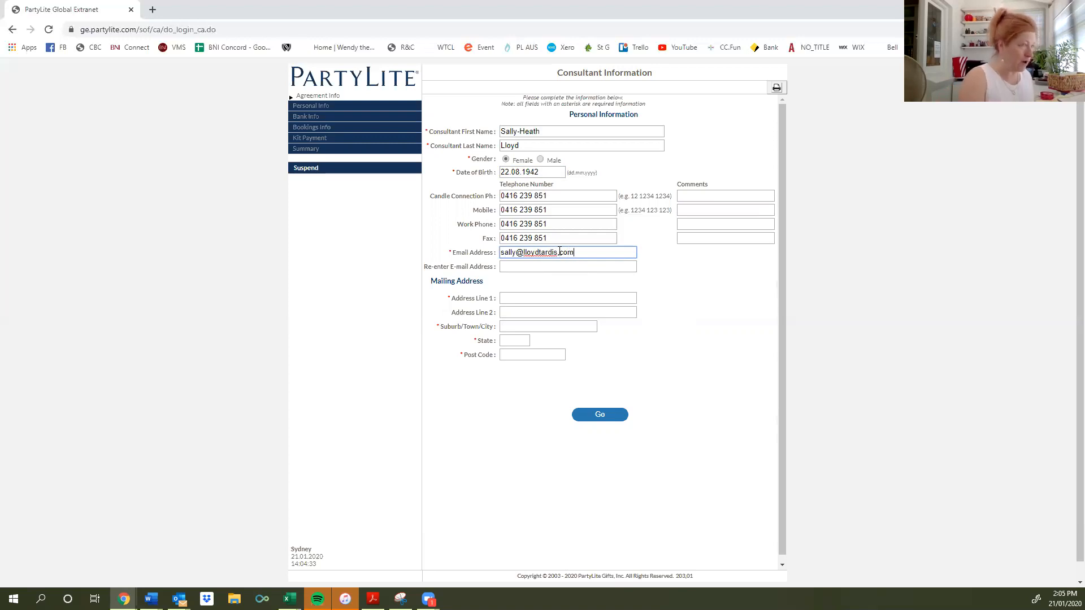
Enter the consultant's e-mail address in both e-mail fields.
key("Tab")
key("Tab")
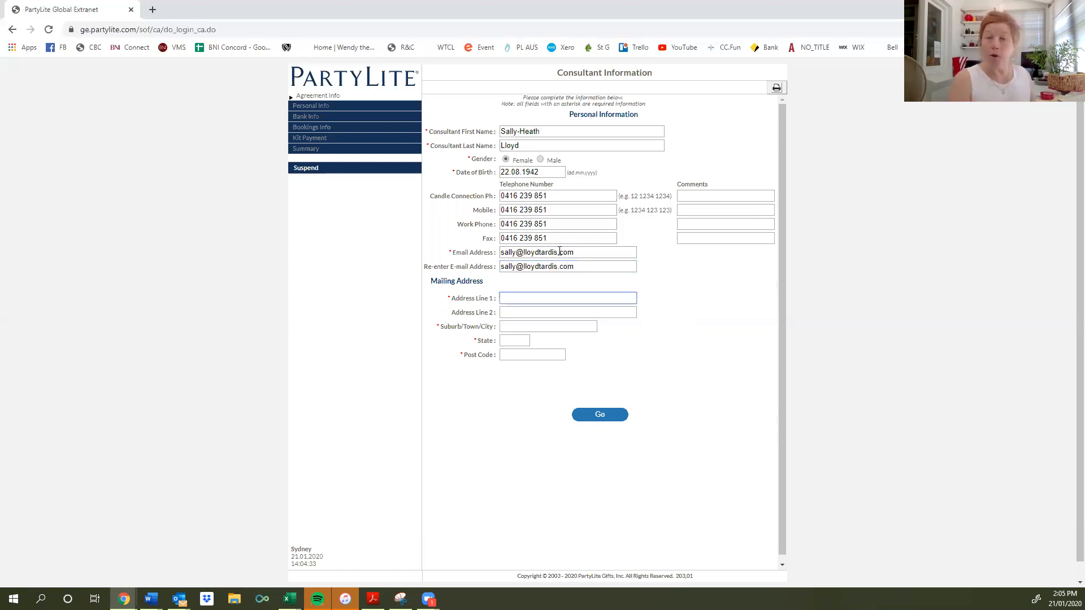
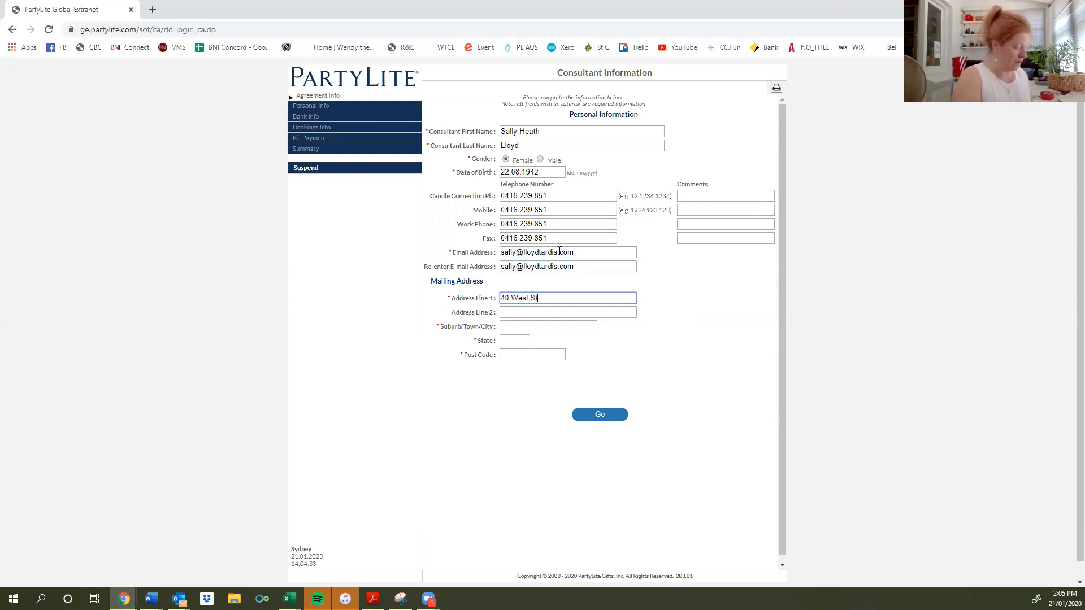
Fill in the consultant's street address, suburb, state and post code, then submit.
key("Tab")
key("Tab")
type("Five Dock")
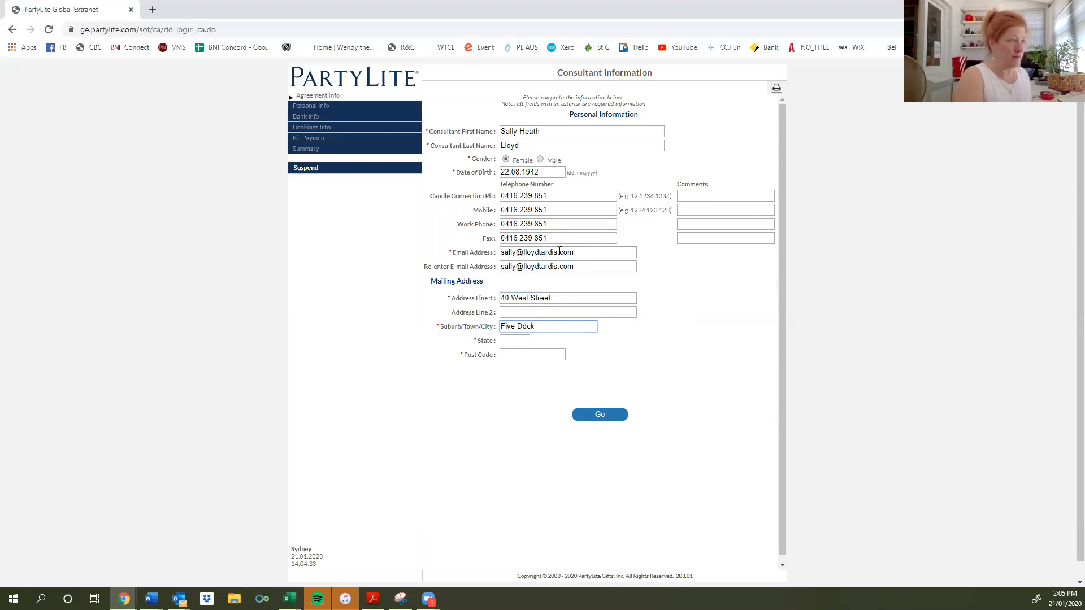
key("Tab")
type("NSW")
key("Tab")
type("2046")
key("Tab")
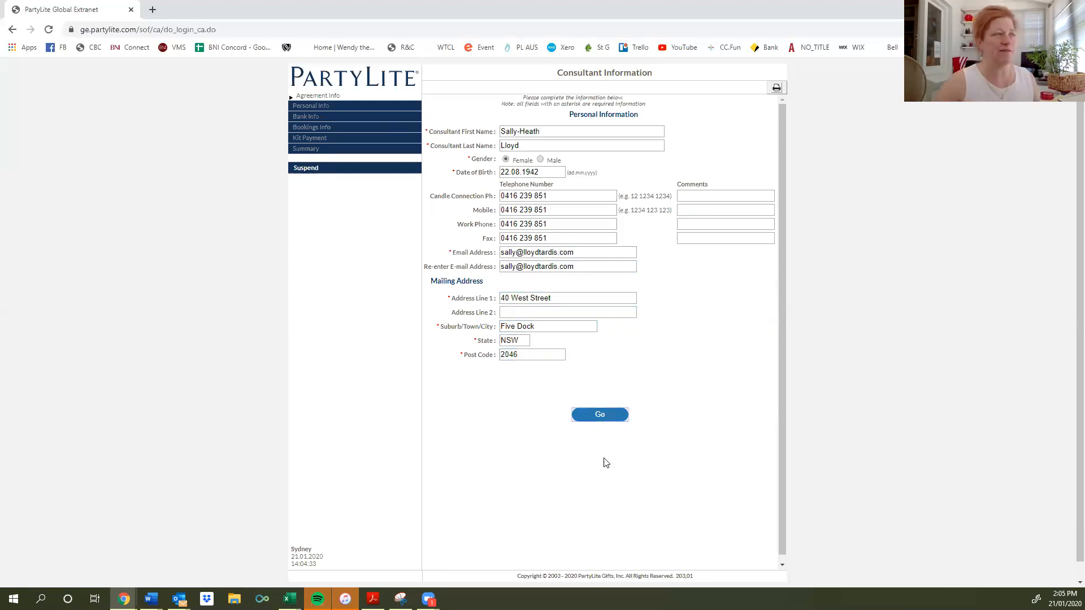
left_click(600, 416)
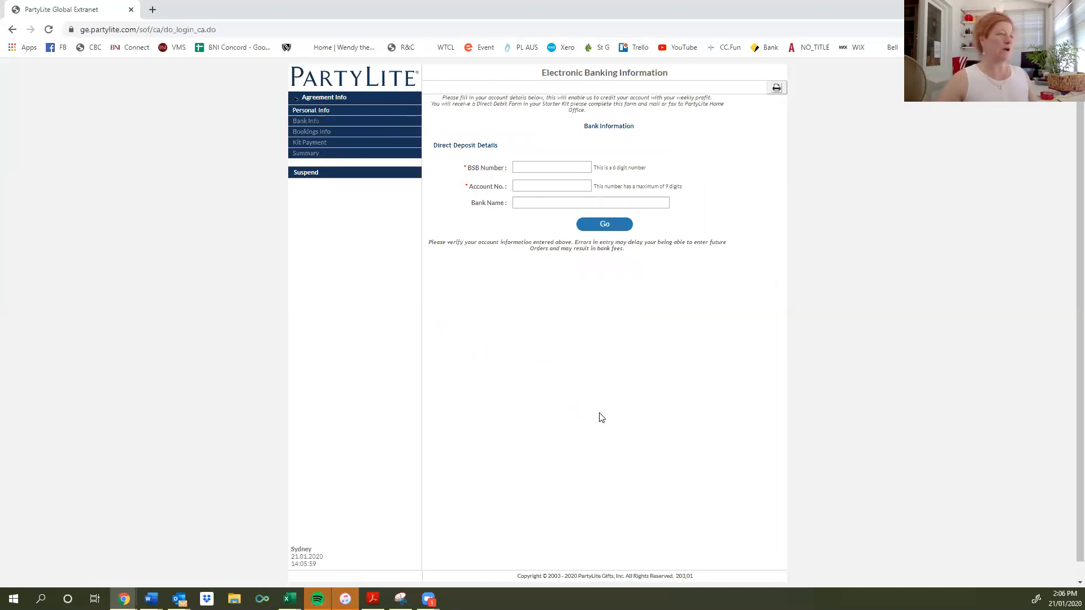
Enter the BSB and account number, set the bank name to St George, and submit.
left_click(530, 166)
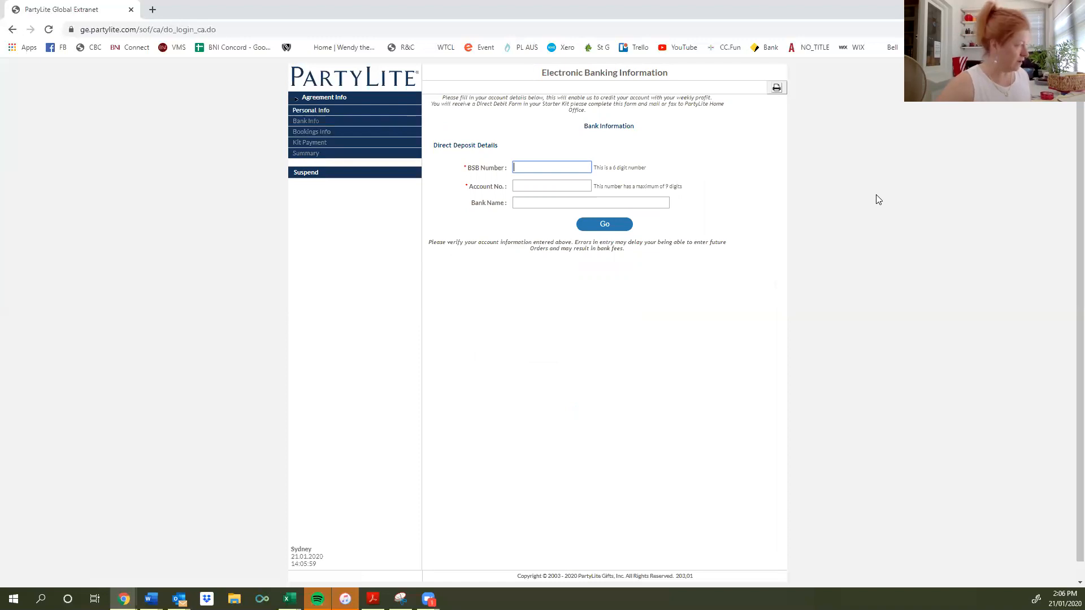
key("Tab")
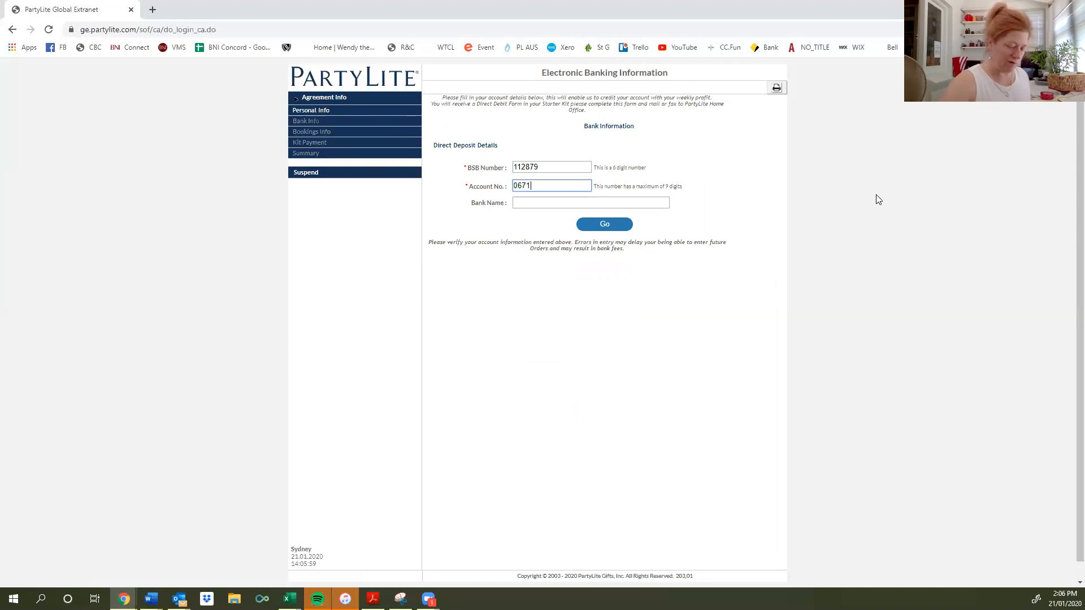
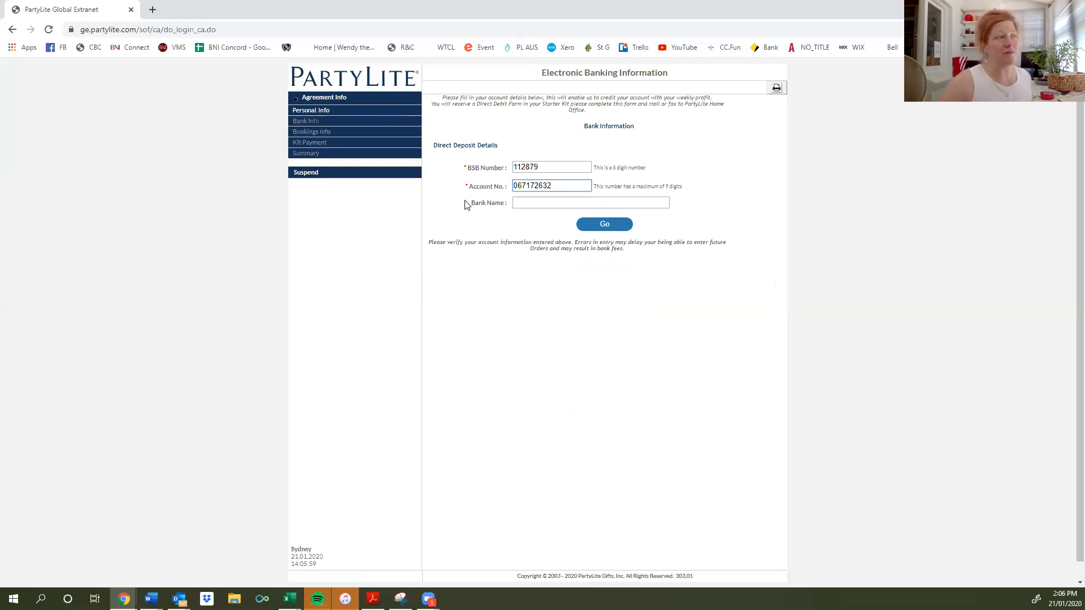
left_click(528, 203)
type("St George")
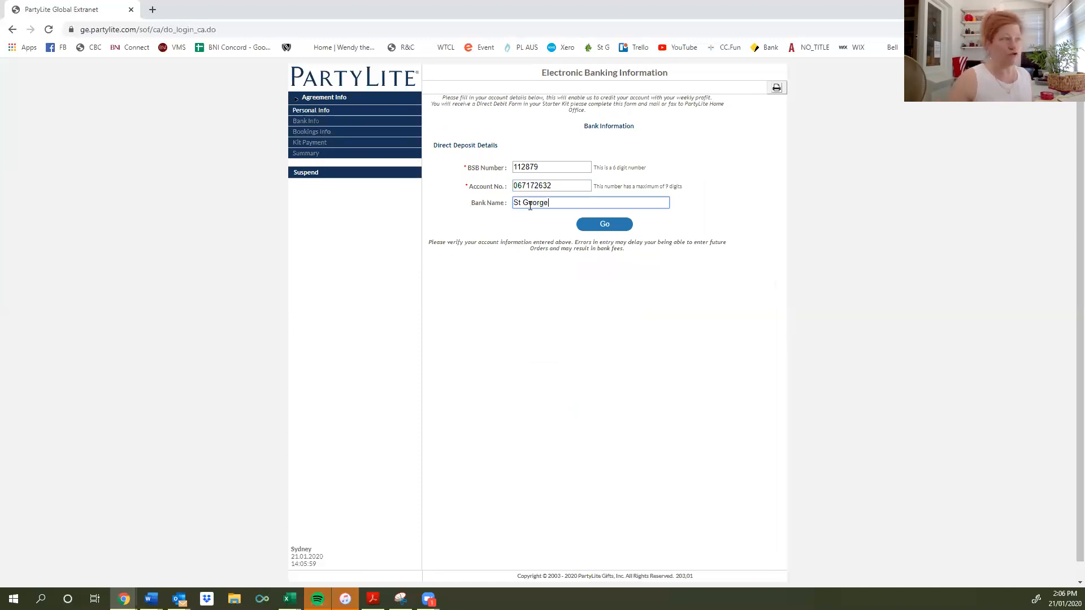
left_click(606, 223)
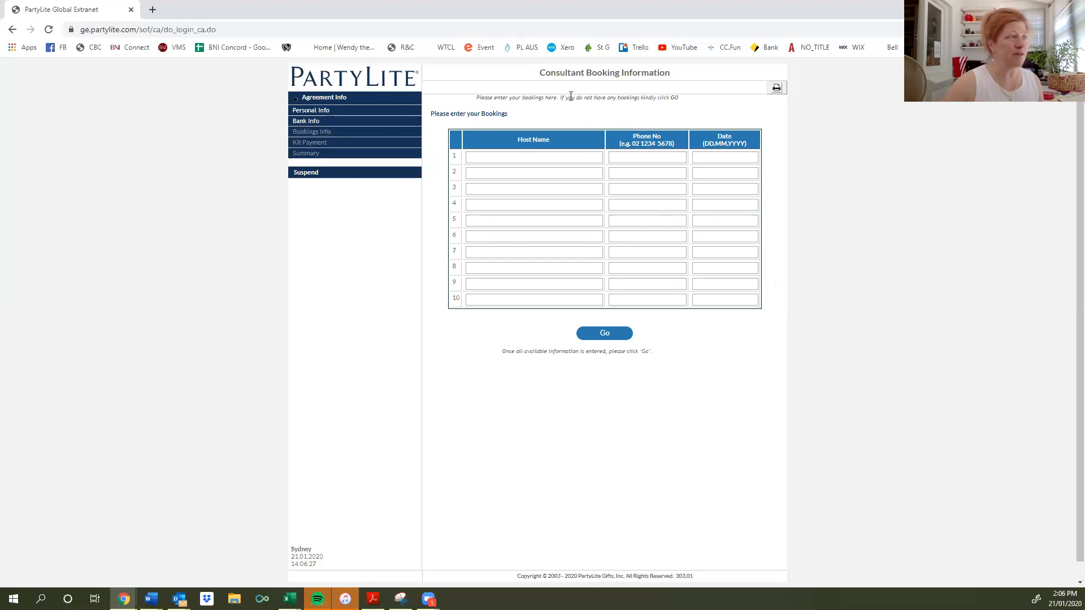
Skip bookings, enter a Visa card number with 2022 expiry, submit, and dismiss the invalid-card alert.
left_click(610, 336)
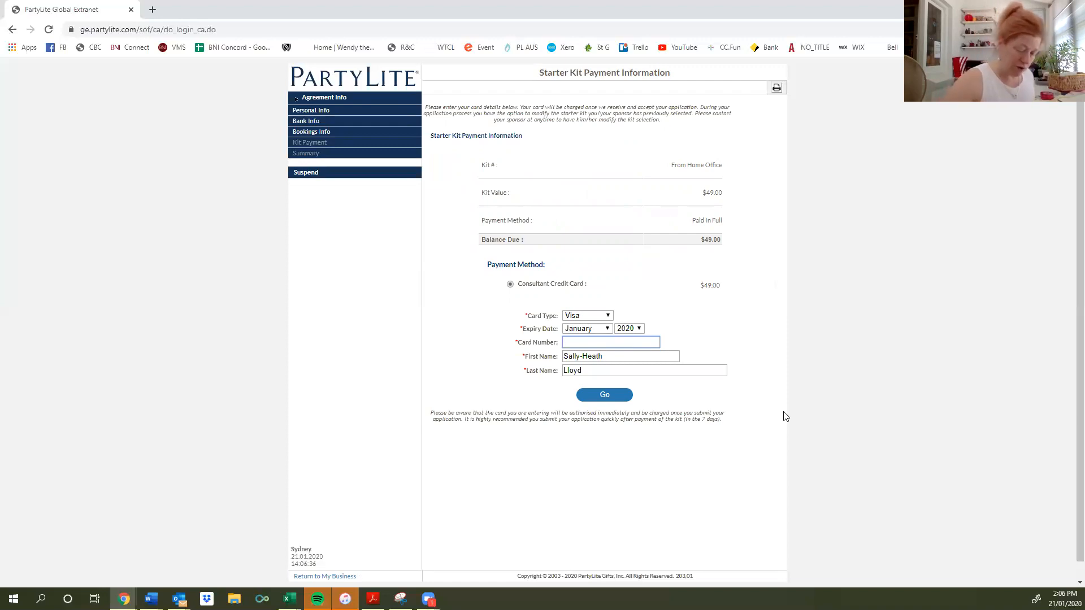
type("4564")
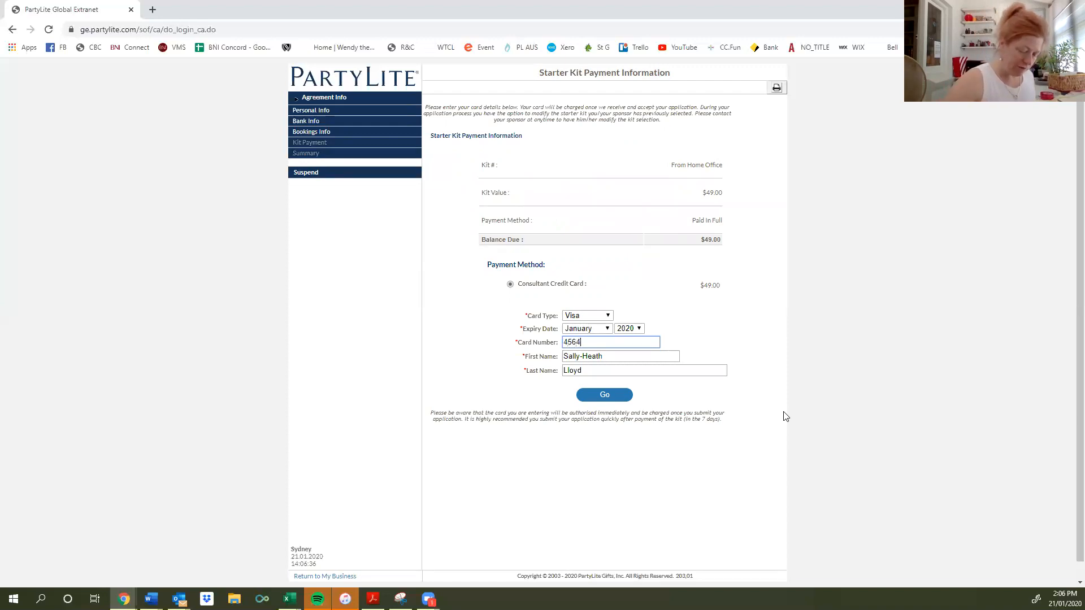
type("123412341234")
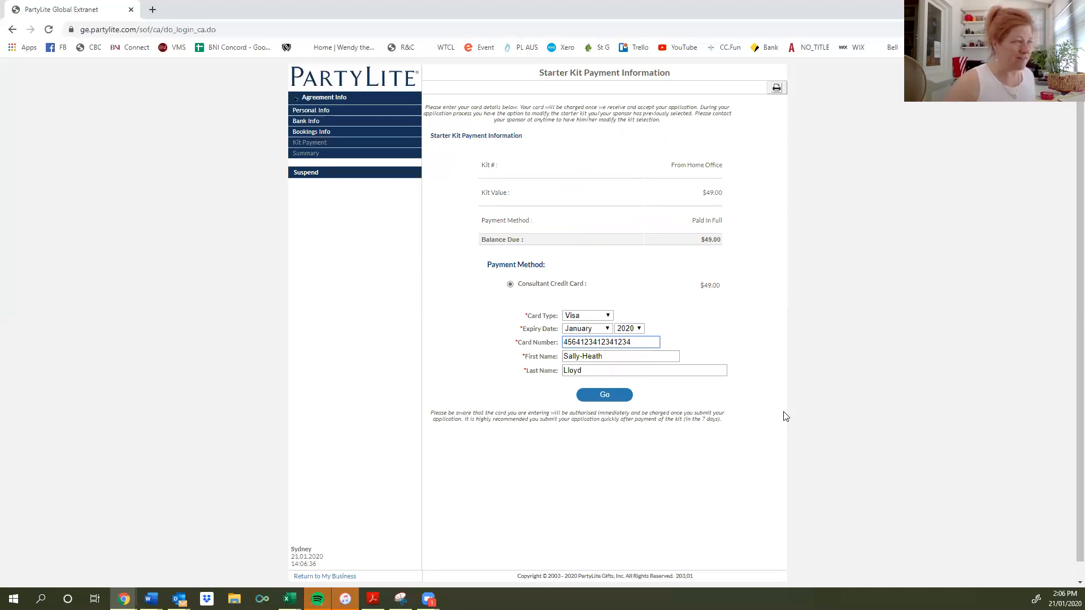
left_click(635, 329)
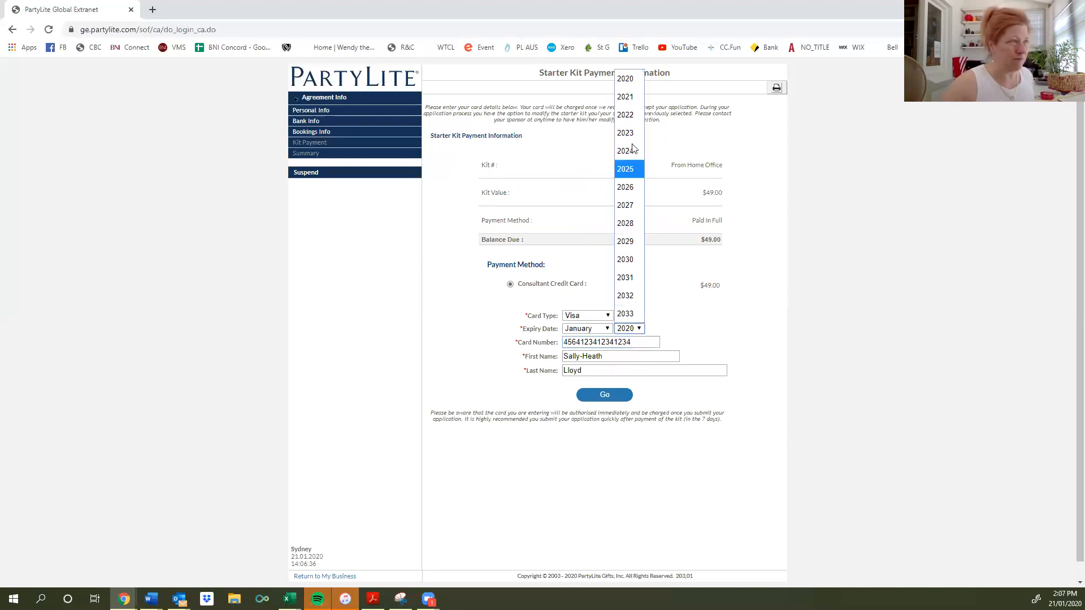
left_click(626, 115)
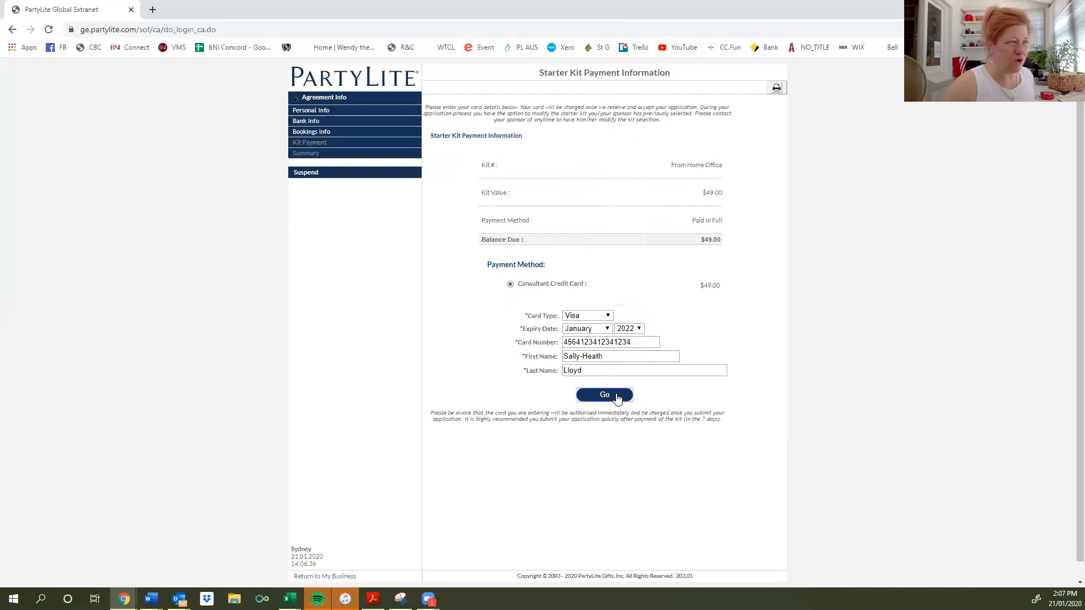
left_click(618, 399)
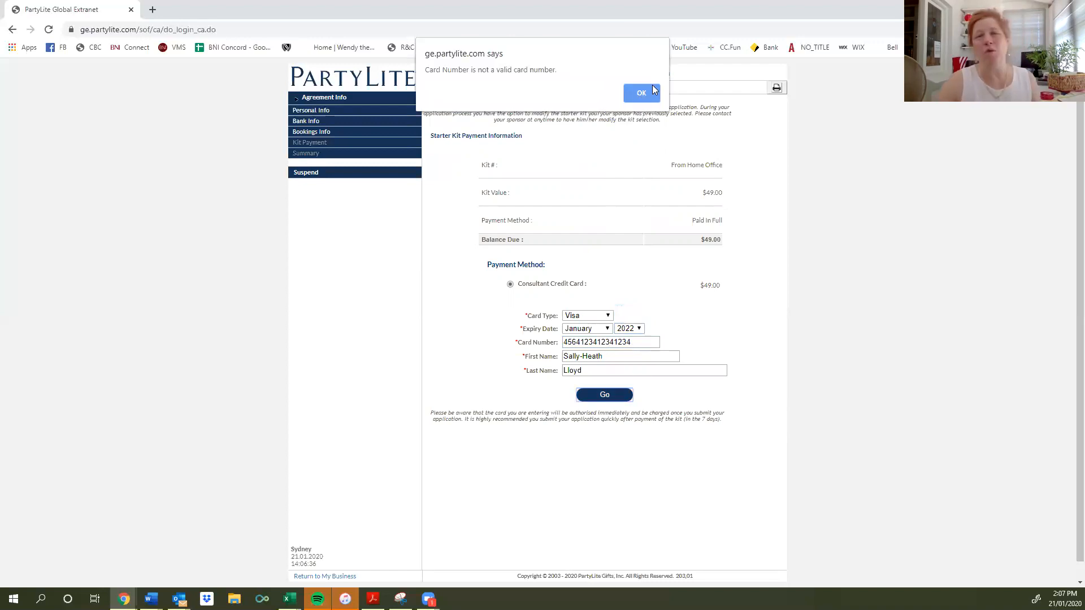
left_click(635, 94)
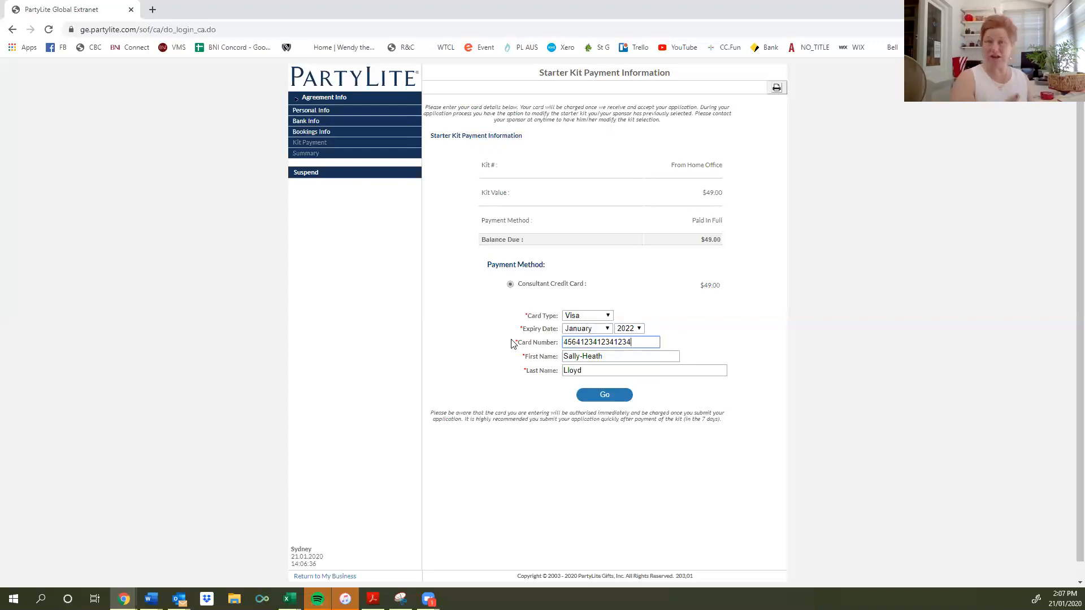
Attempt to suspend, dismiss the invalid-card warning, then clear the card number and cardholder names.
left_click(302, 175)
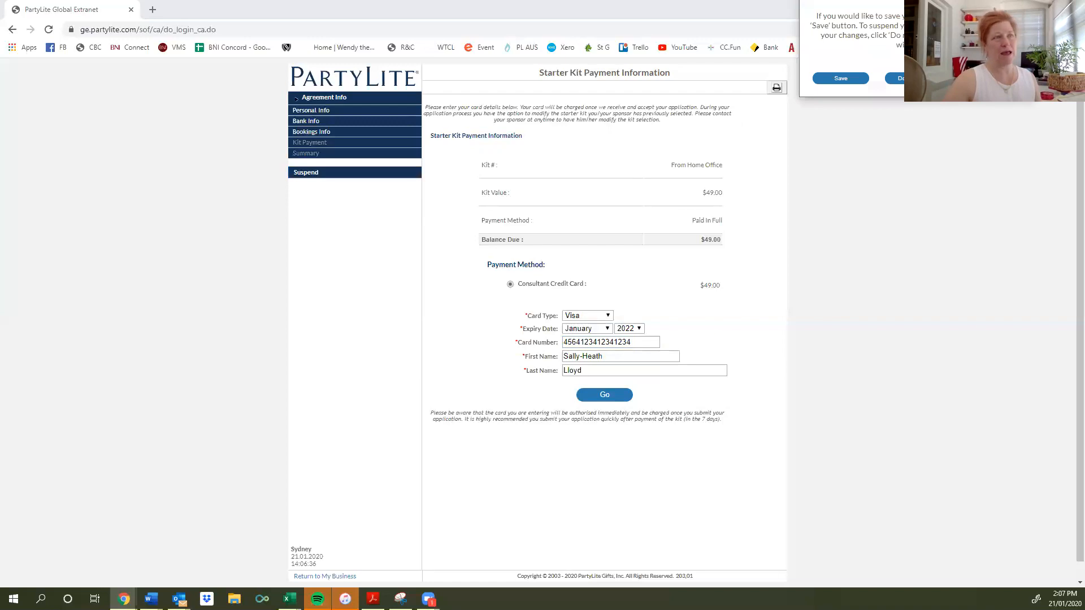
left_click(841, 78)
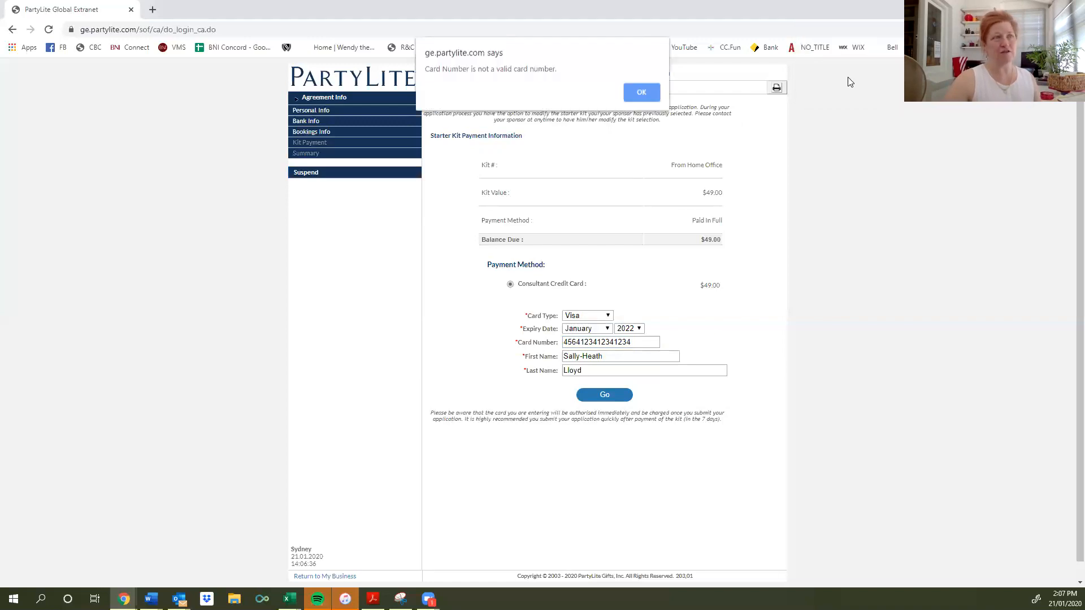
left_click(643, 94)
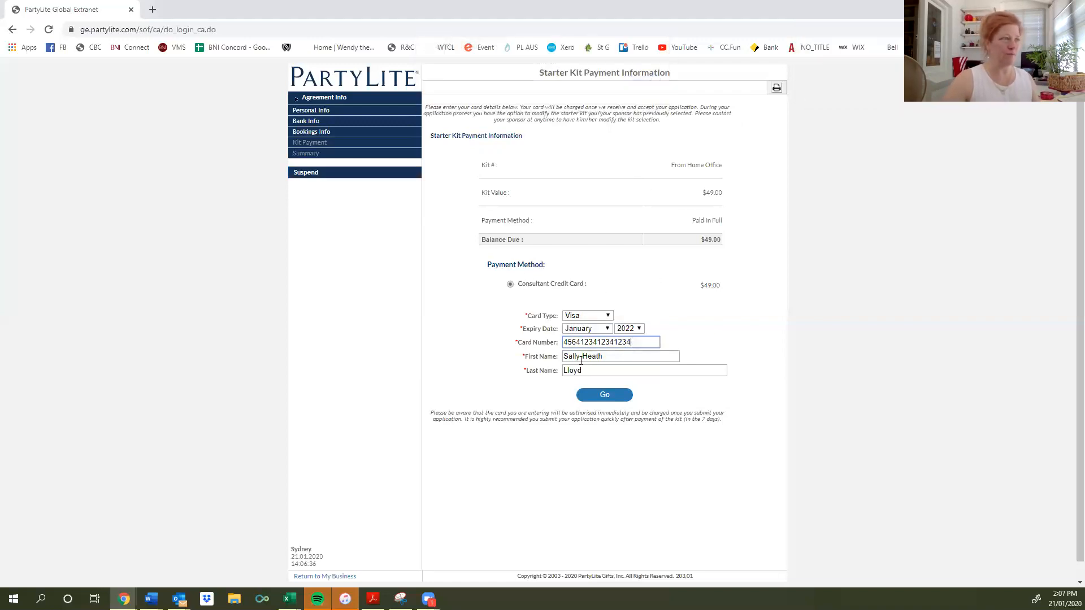
left_click_drag(640, 340, 472, 337)
key("BackSpace")
key("Tab")
key("BackSpace")
key("Tab")
key("BackSpace")
key("shift+Tab")
key("shift+Tab")
Retry saving, dismiss the required-fields warning, and return to Bookings Info to suspend from there.
left_click(305, 174)
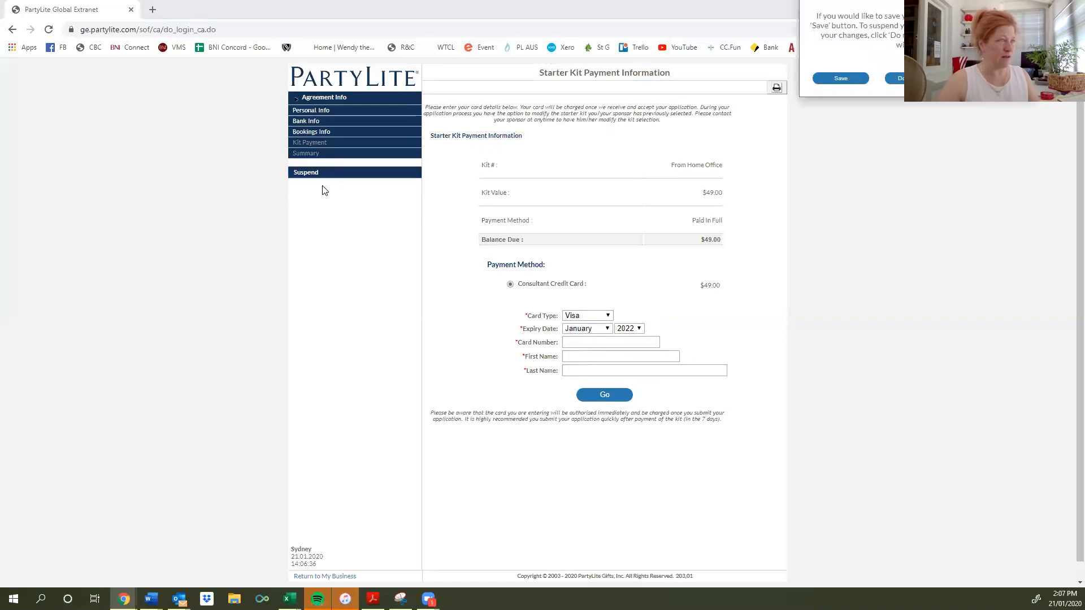
left_click(841, 79)
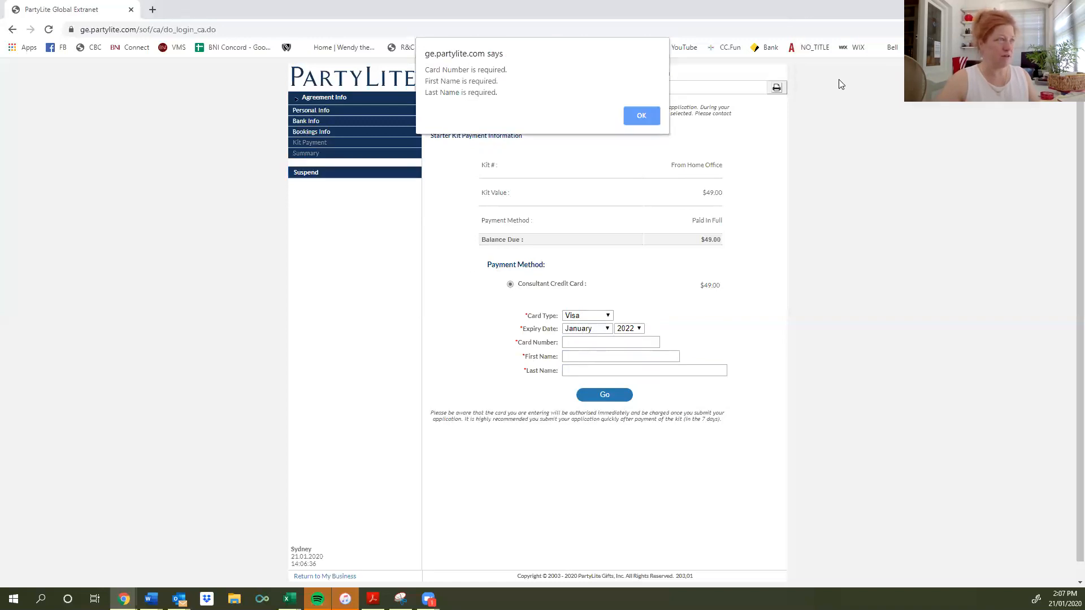
left_click(642, 112)
left_click(311, 132)
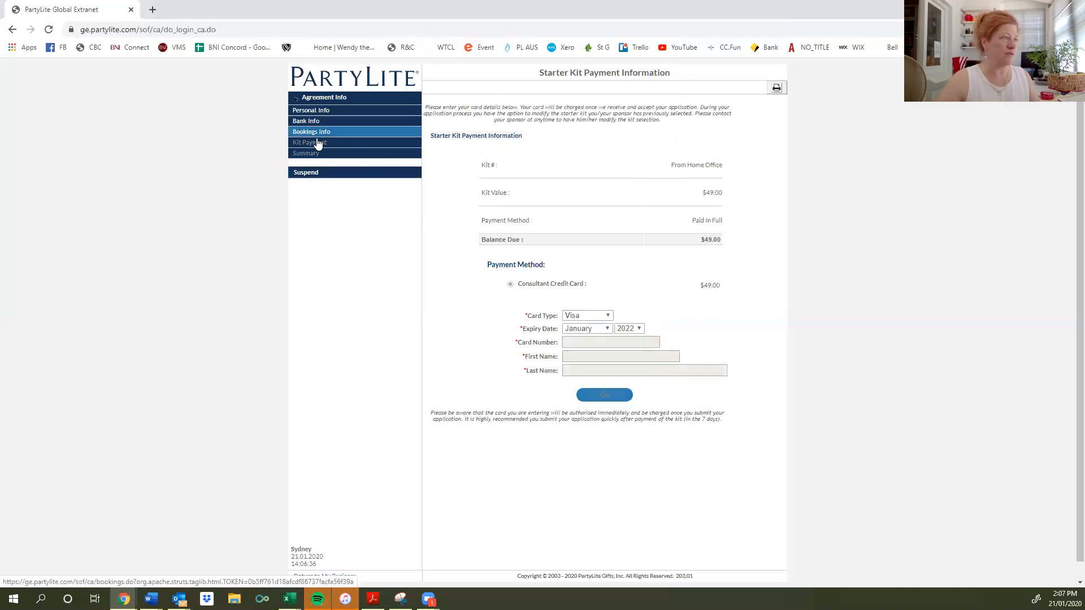
left_click(310, 167)
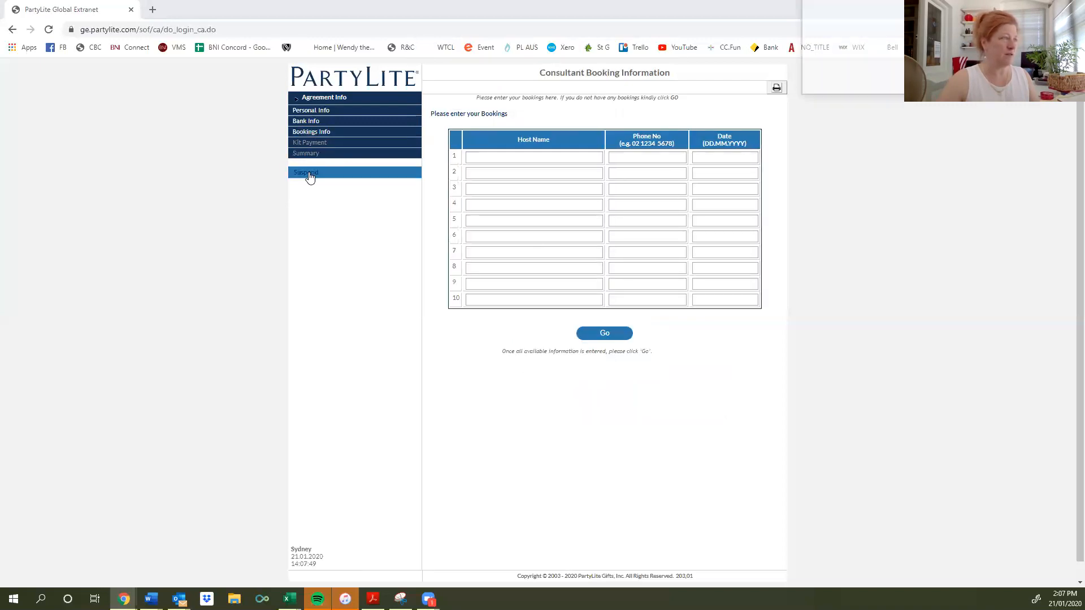
Save in the suspend popup to return to the Consultant Agreement steps page.
left_click(832, 80)
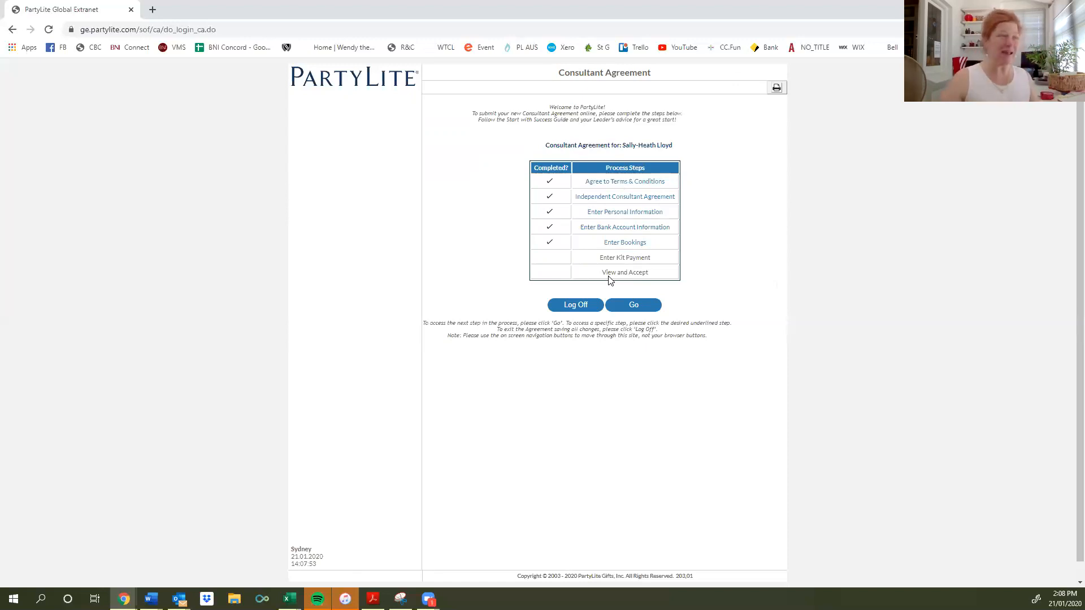
Log off, then sign back in with Australian English and the saved credentials.
left_click(569, 308)
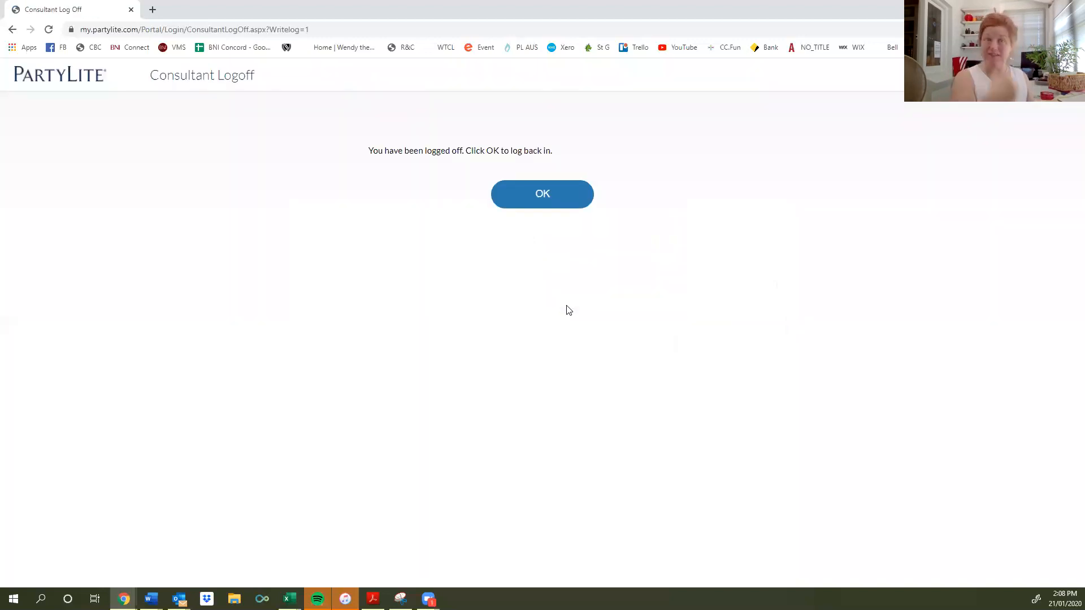
left_click(548, 196)
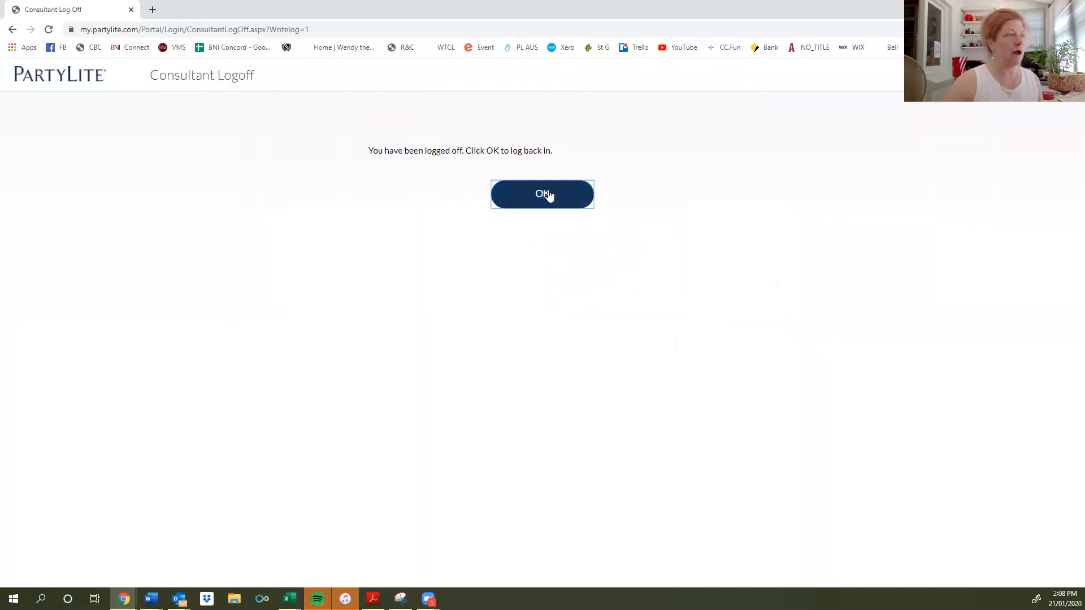
left_click(412, 204)
left_click(482, 357)
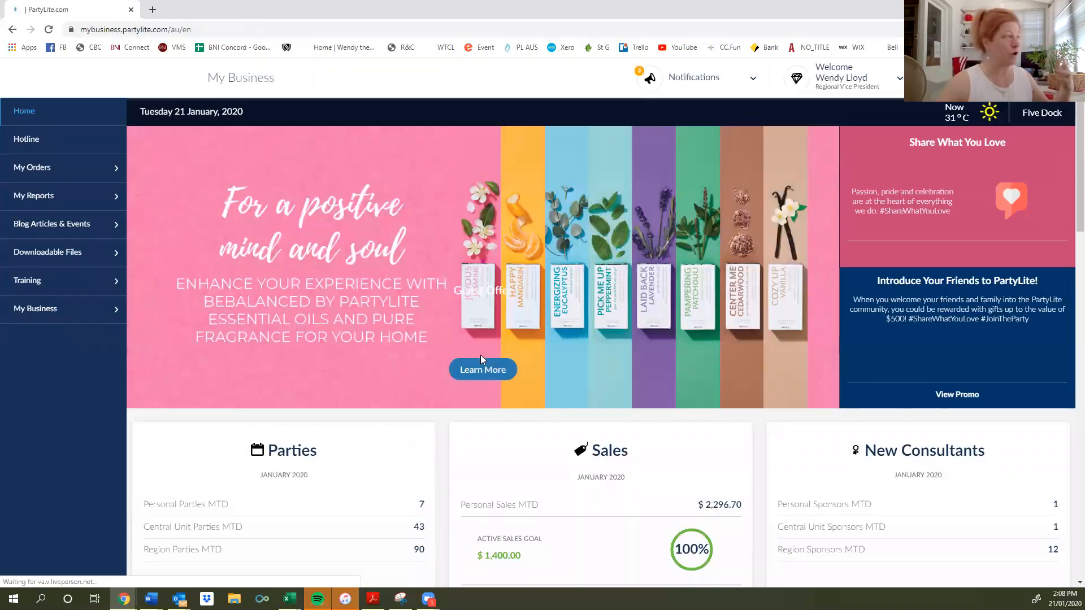
Go to My Business > Sponsoring a New Consultant > Sponsor - Start a New Consultant.
left_click(49, 309)
left_click(57, 421)
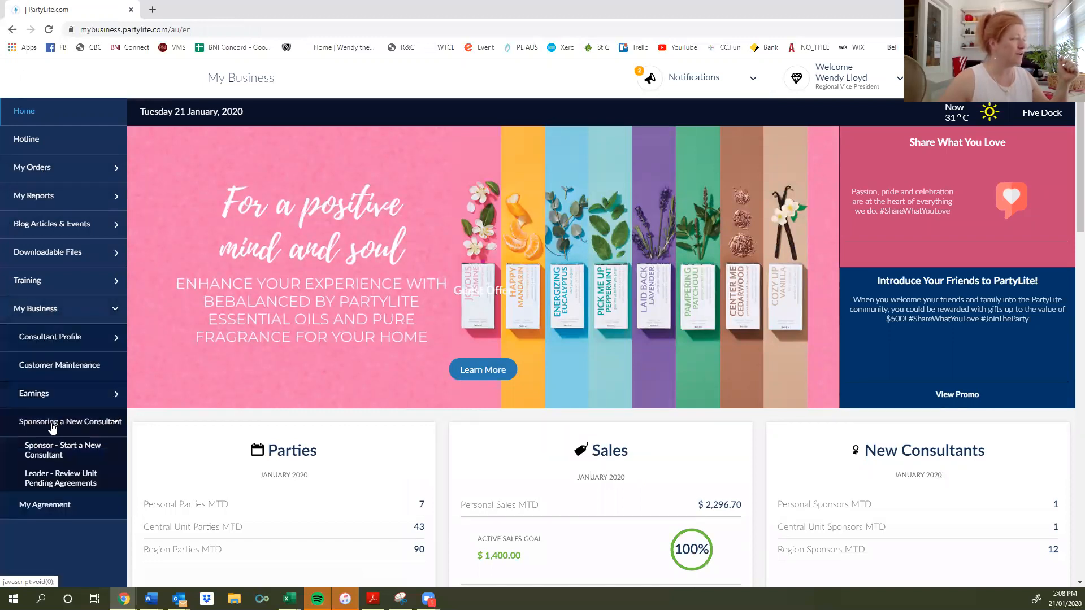
left_click(49, 452)
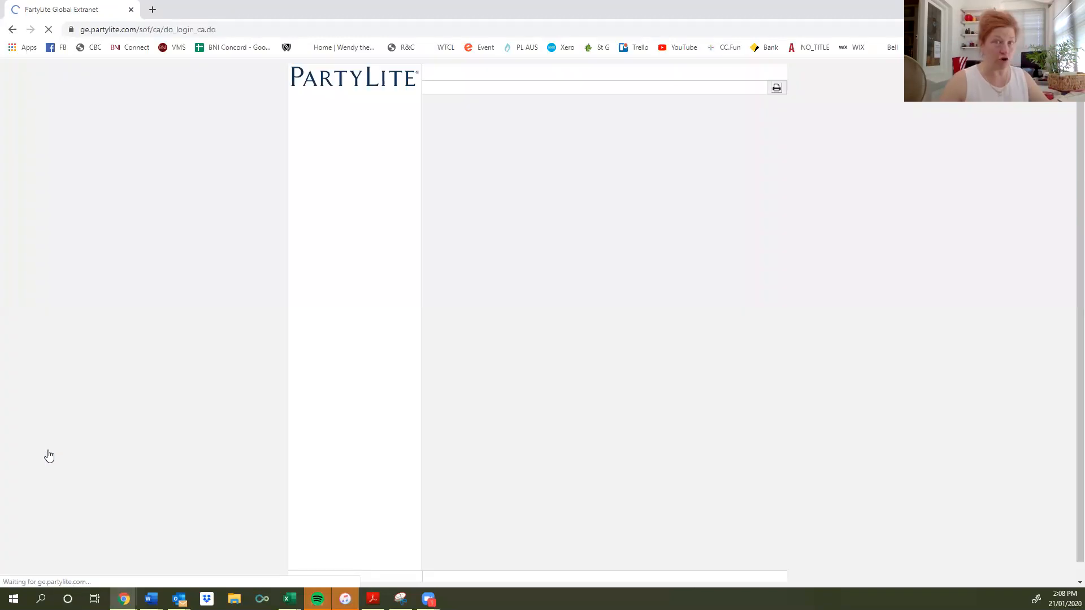